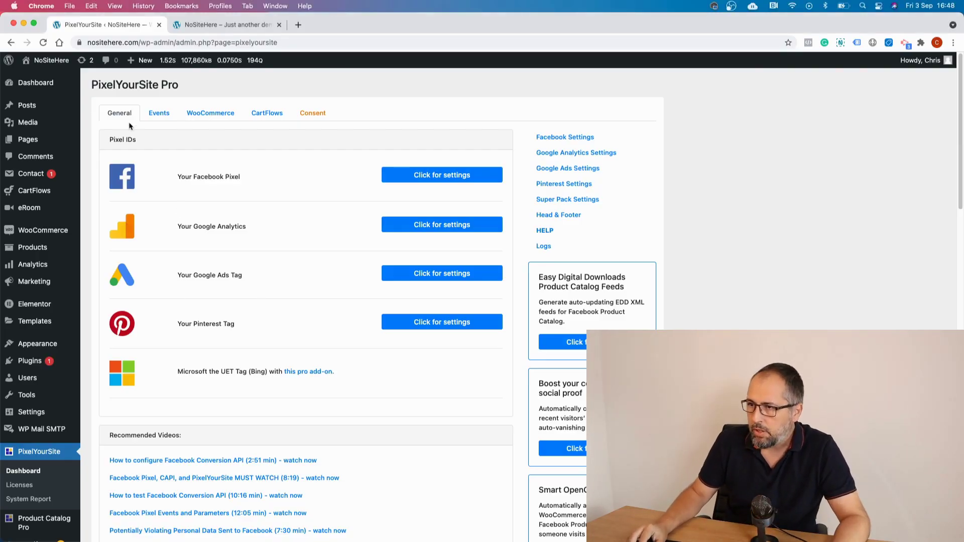
Add a new event from the Events tab and name it 'Parameters'
{"action": "left_click", "coordinate": [159, 113]}
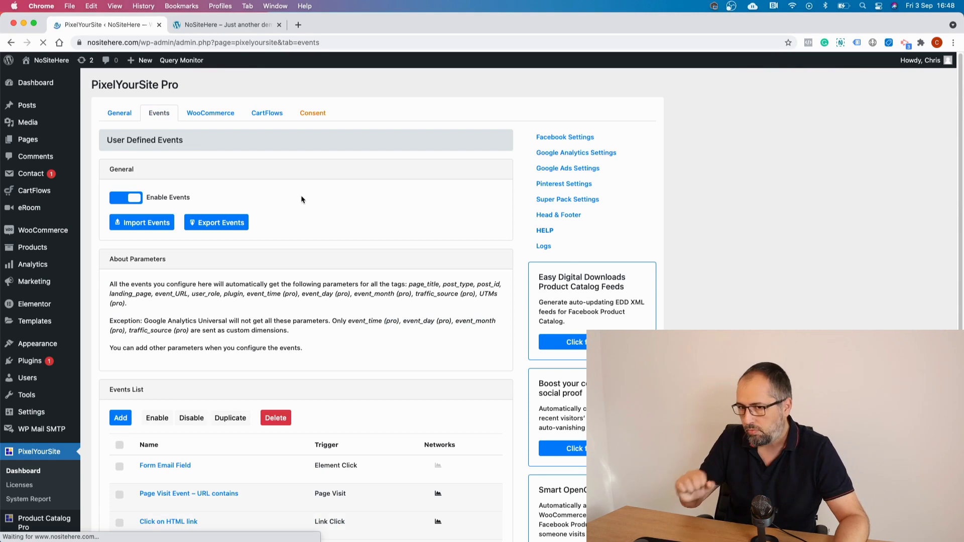
{"action": "scroll", "coordinate": [172, 342], "scroll_direction": "down", "scroll_amount": 6}
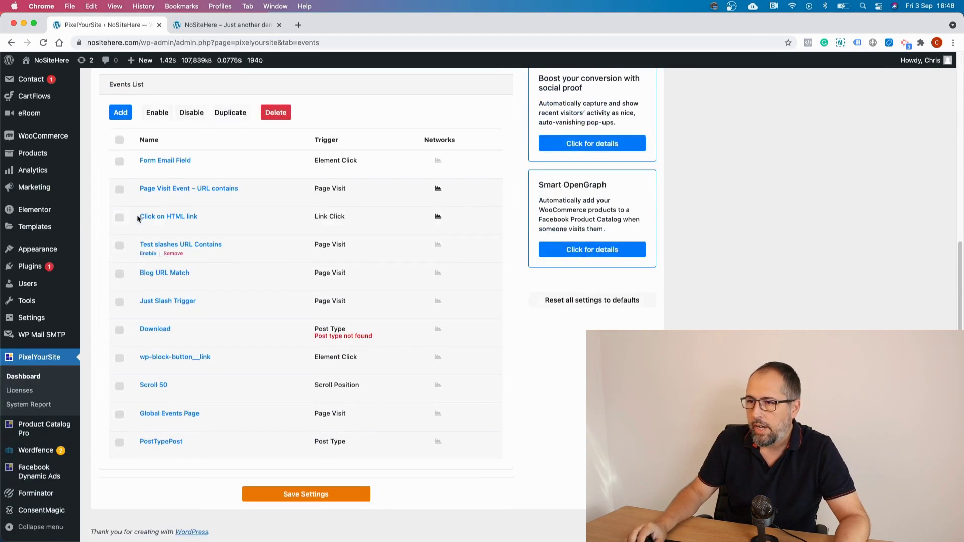
{"action": "left_click", "coordinate": [121, 113]}
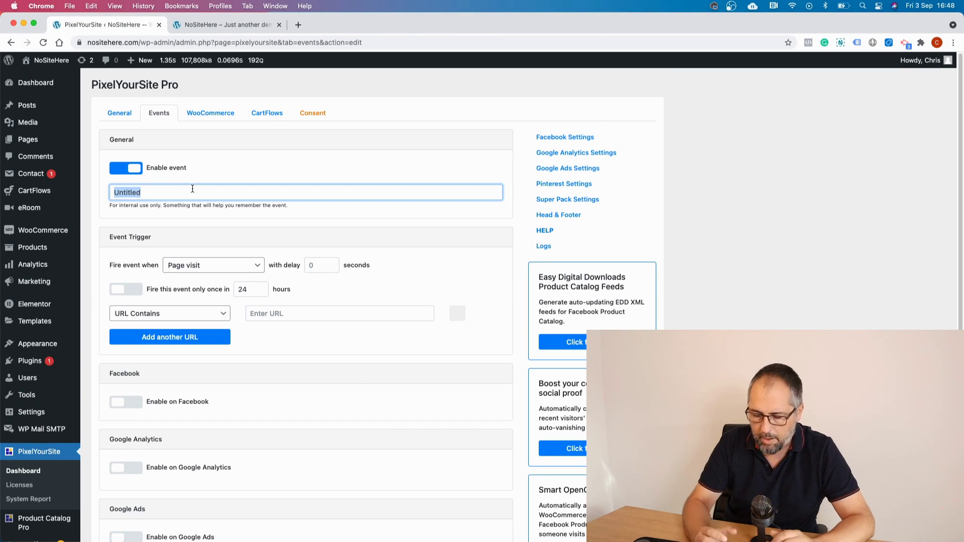
{"action": "type", "text": "Par"}
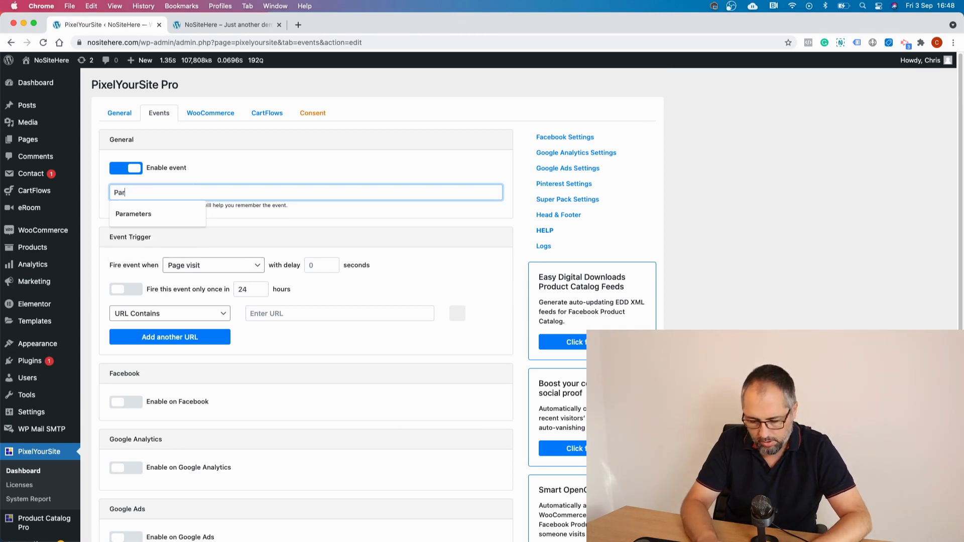
{"action": "type", "text": "ameters"}
{"action": "key", "text": "Escape"}
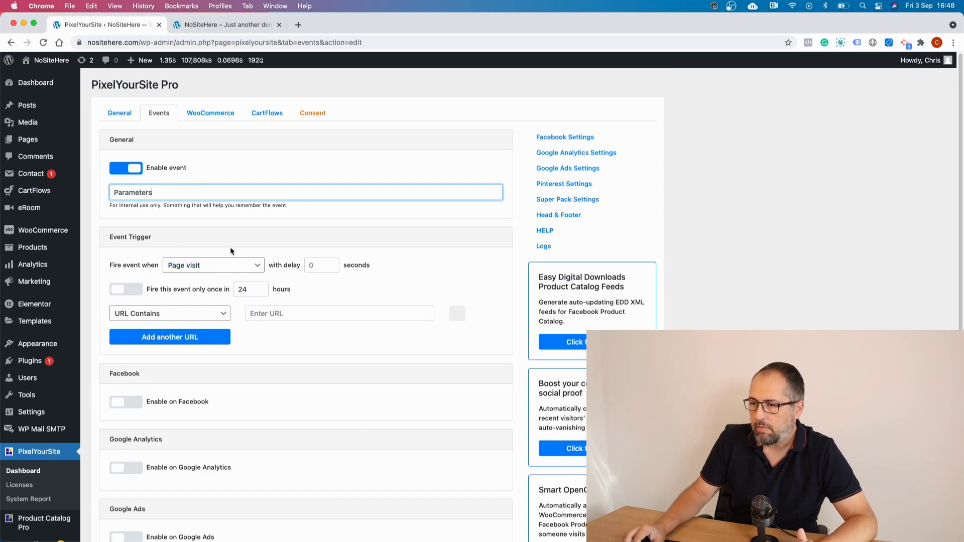
Keep the Page visit trigger with URL Contains and set the URL to 'nositehere'
{"action": "left_click", "coordinate": [207, 318]}
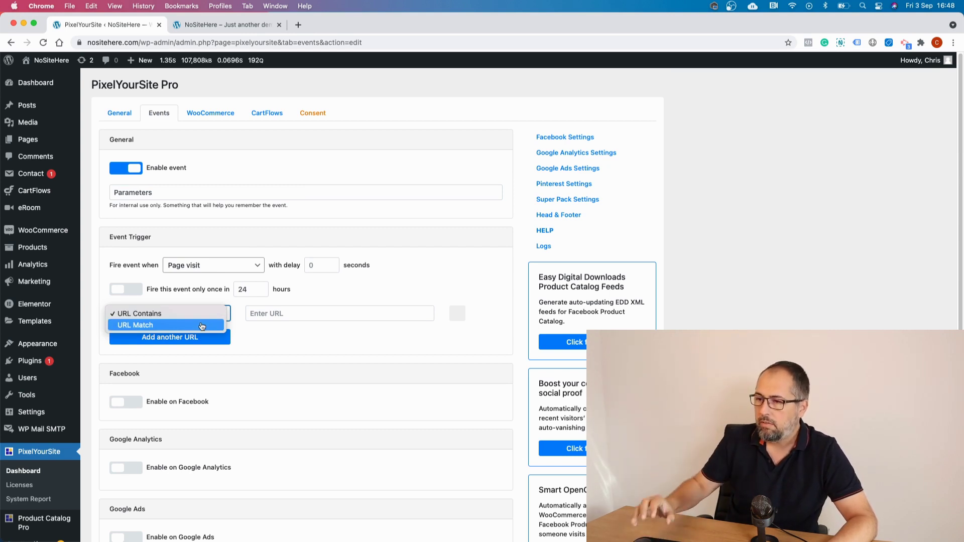
{"action": "left_click", "coordinate": [214, 265]}
{"action": "left_click", "coordinate": [213, 265]}
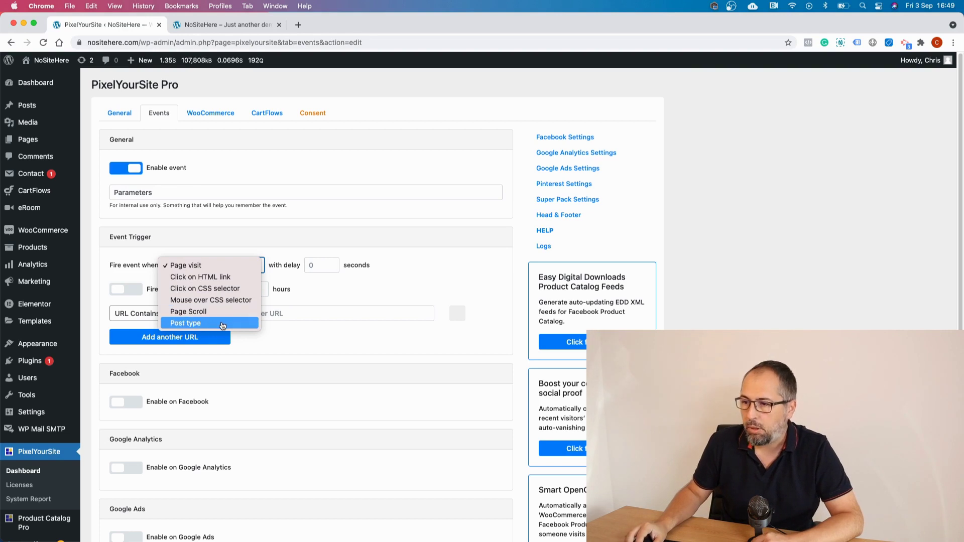
{"action": "left_click", "coordinate": [217, 268]}
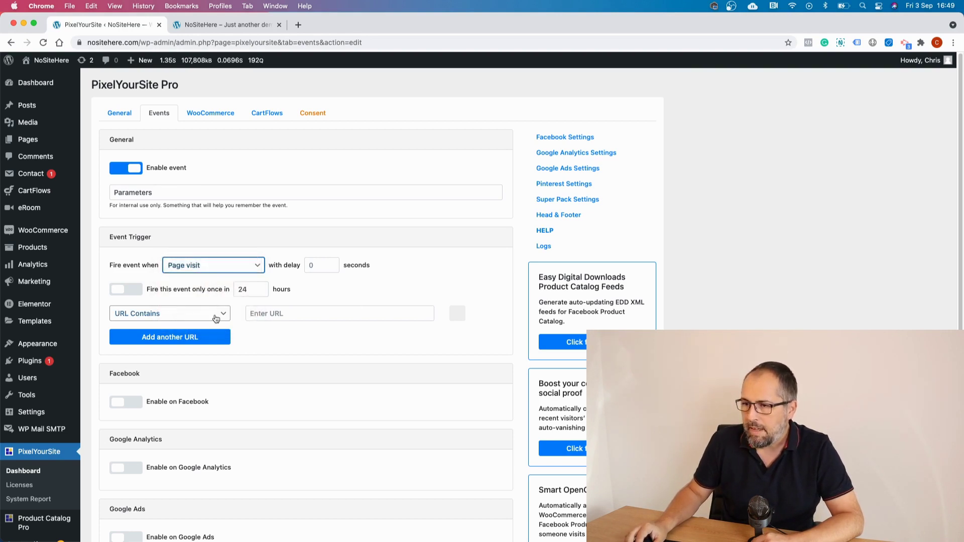
{"action": "left_click", "coordinate": [274, 311]}
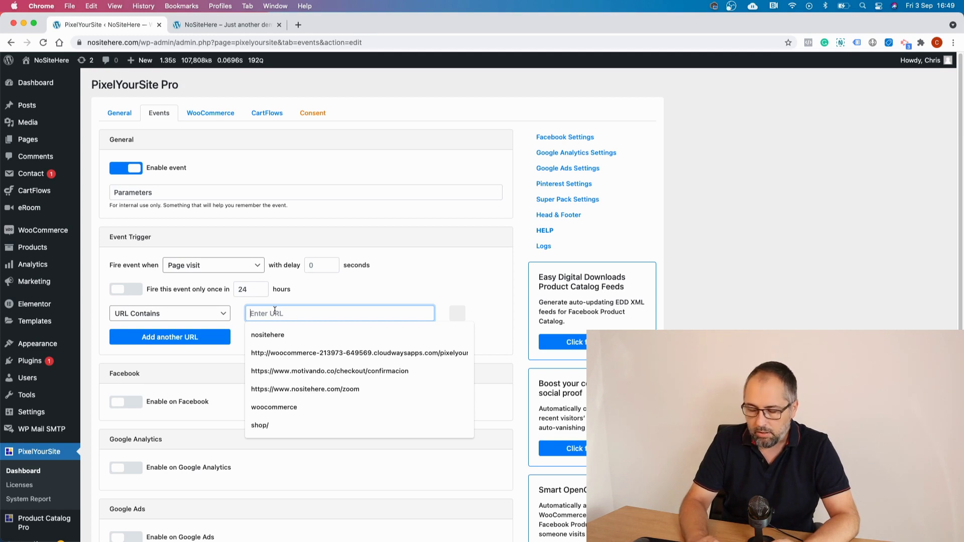
{"action": "type", "text": "no"}
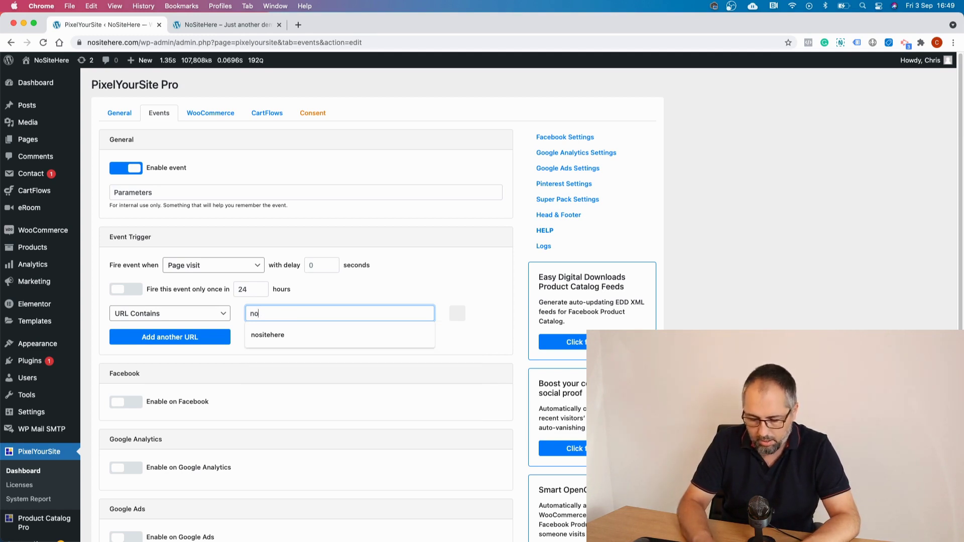
{"action": "type", "text": "sitehere"}
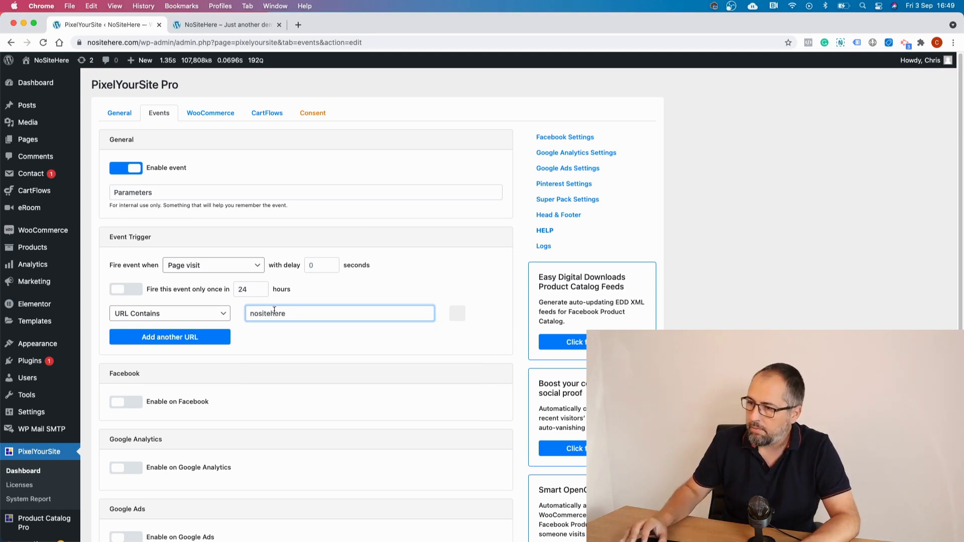
{"action": "left_click", "coordinate": [282, 365]}
Enable the event for Facebook with the CustomEvent event type
{"action": "scroll", "coordinate": [281, 365], "scroll_direction": "down", "scroll_amount": 3}
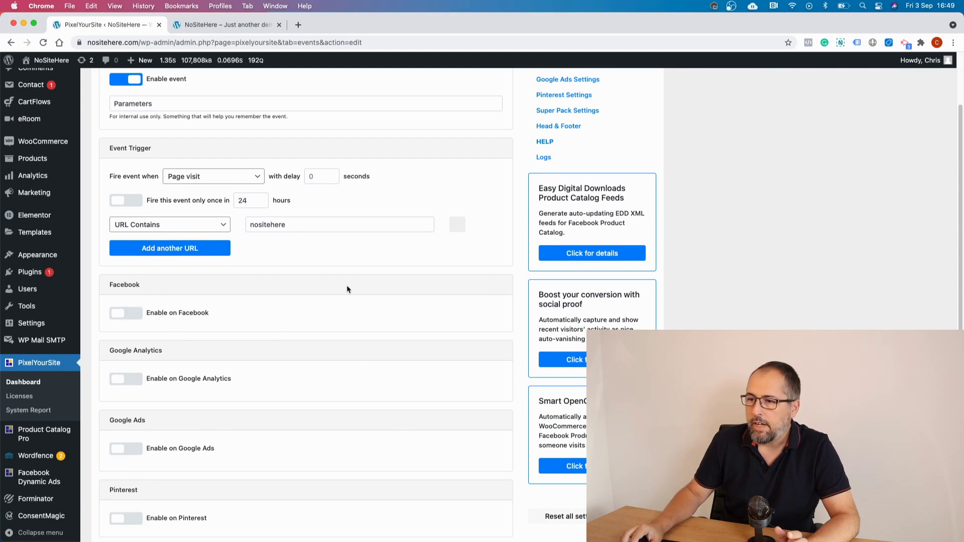
{"action": "left_click", "coordinate": [133, 314]}
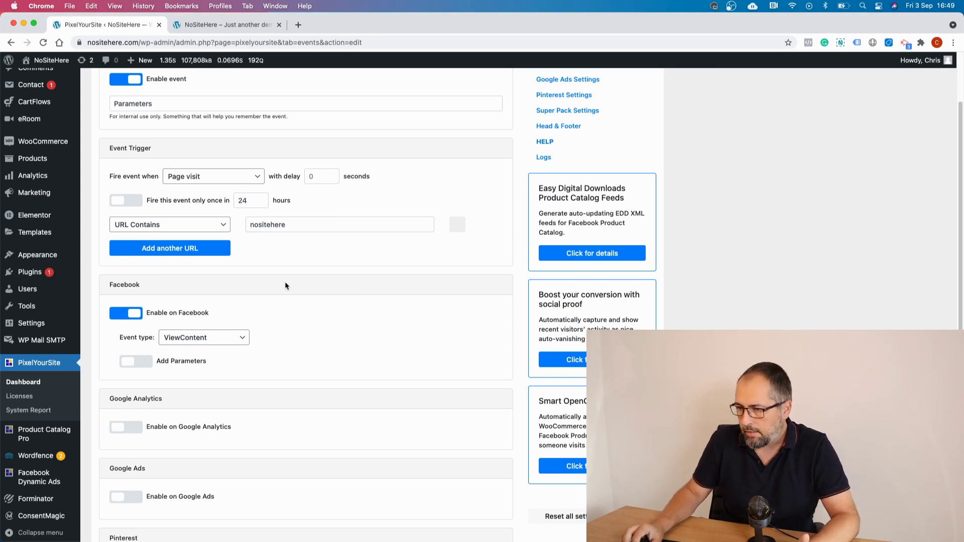
{"action": "scroll", "coordinate": [285, 286], "scroll_direction": "down", "scroll_amount": 3}
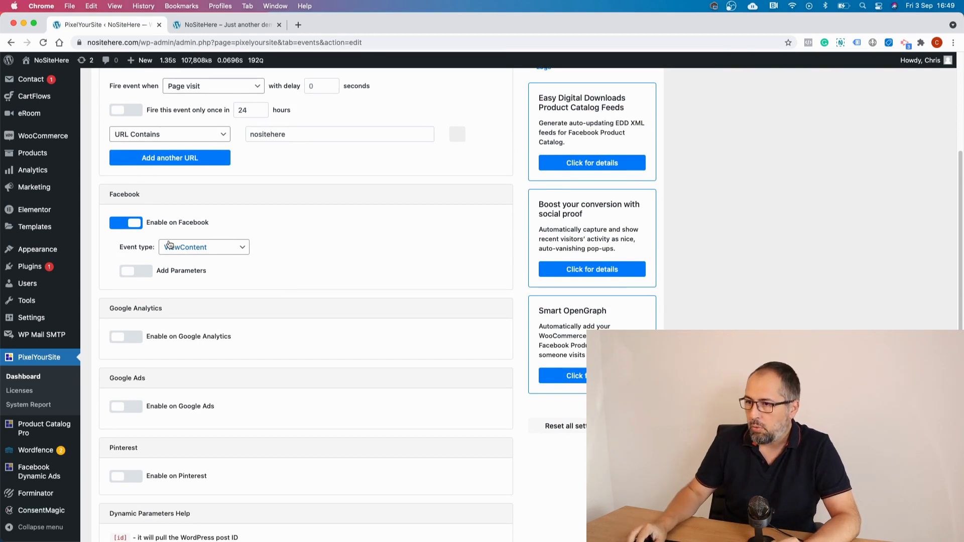
{"action": "left_click", "coordinate": [170, 247]}
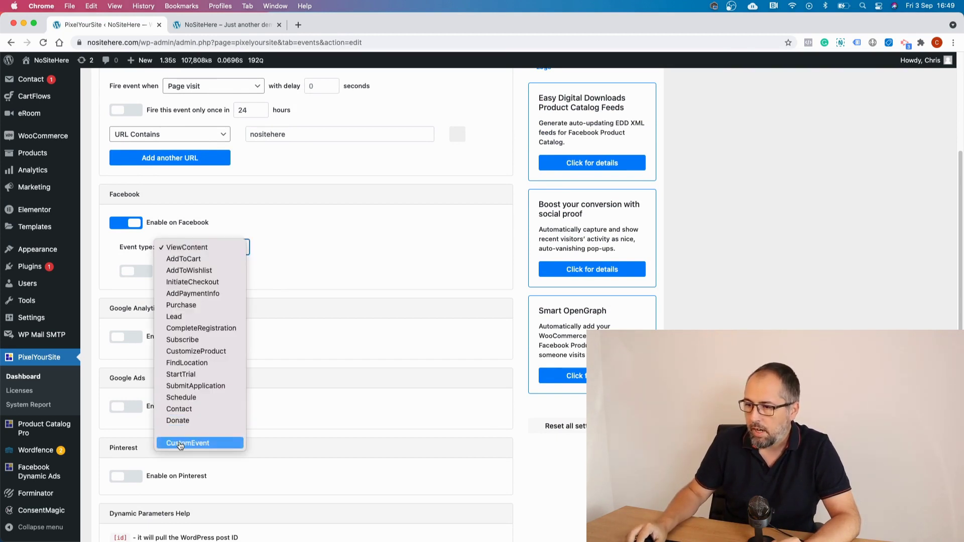
{"action": "left_click", "coordinate": [181, 443]}
Copy 'Parameters' into the Facebook custom event name and save the event
{"action": "scroll", "coordinate": [180, 137], "scroll_direction": "up", "scroll_amount": 3}
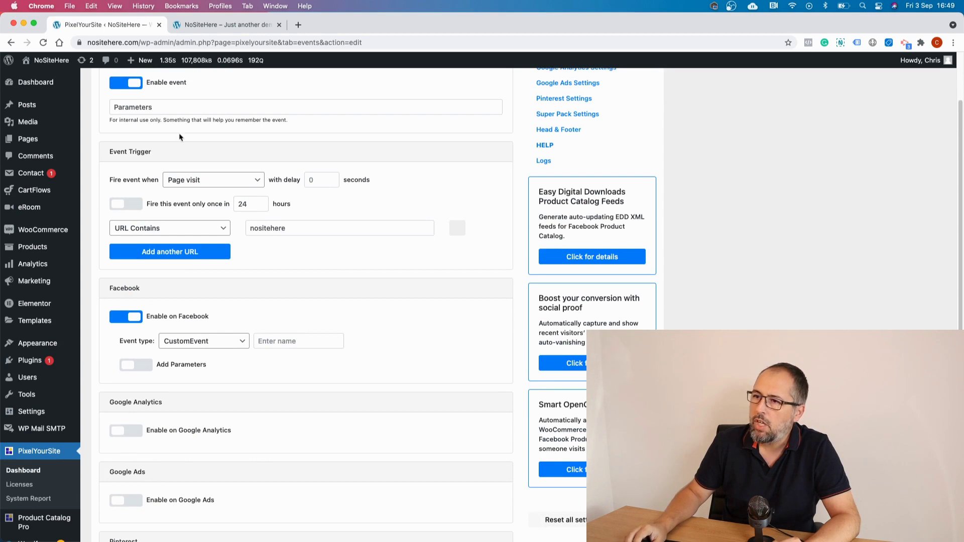
{"action": "double_click", "coordinate": [153, 107]}
{"action": "right_click", "coordinate": [154, 107]}
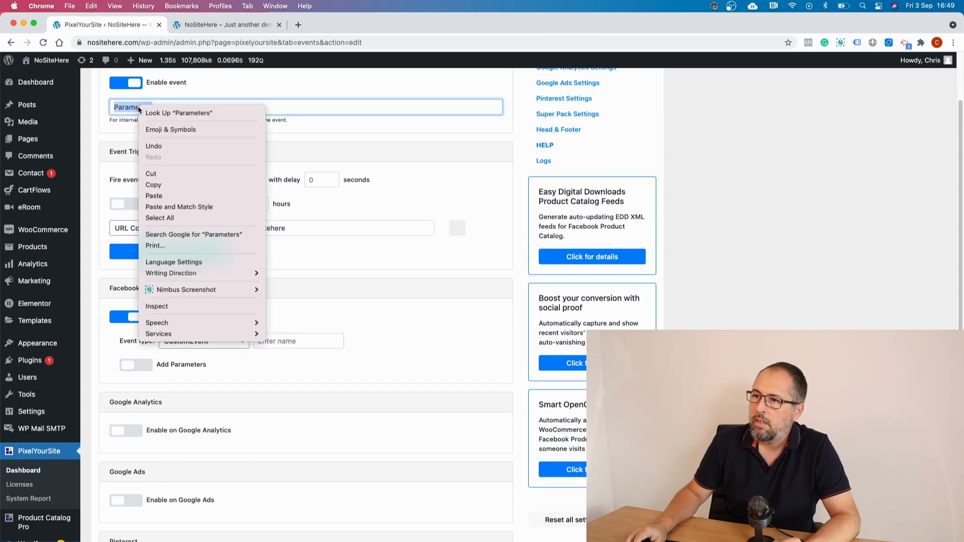
{"action": "left_click", "coordinate": [159, 185]}
{"action": "scroll", "coordinate": [265, 165], "scroll_direction": "down", "scroll_amount": 5}
{"action": "right_click", "coordinate": [276, 133]}
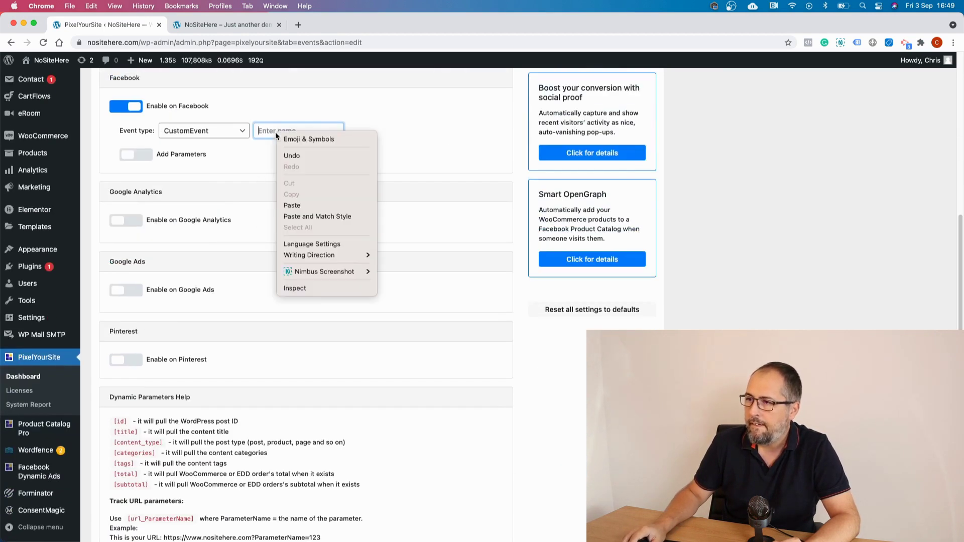
{"action": "left_click", "coordinate": [295, 207]}
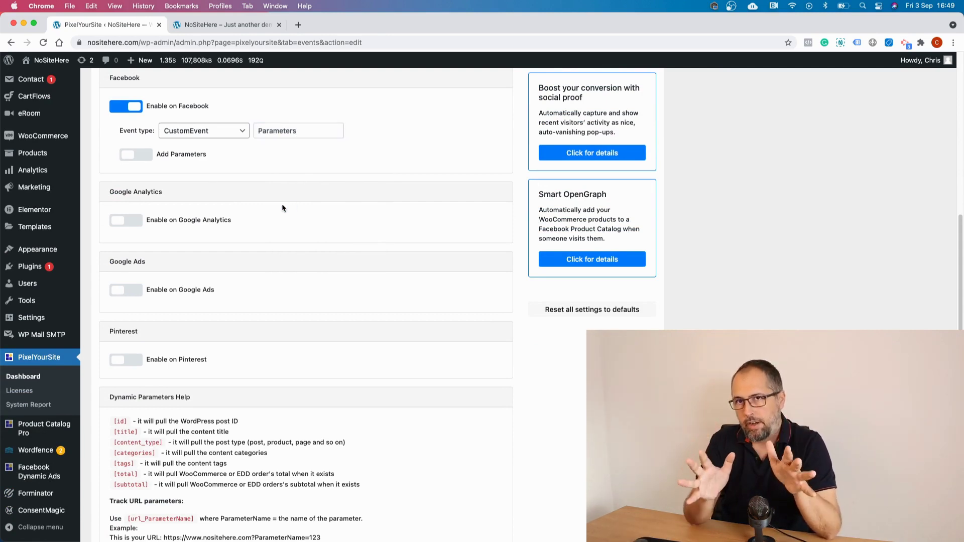
{"action": "scroll", "coordinate": [283, 208], "scroll_direction": "down", "scroll_amount": 4}
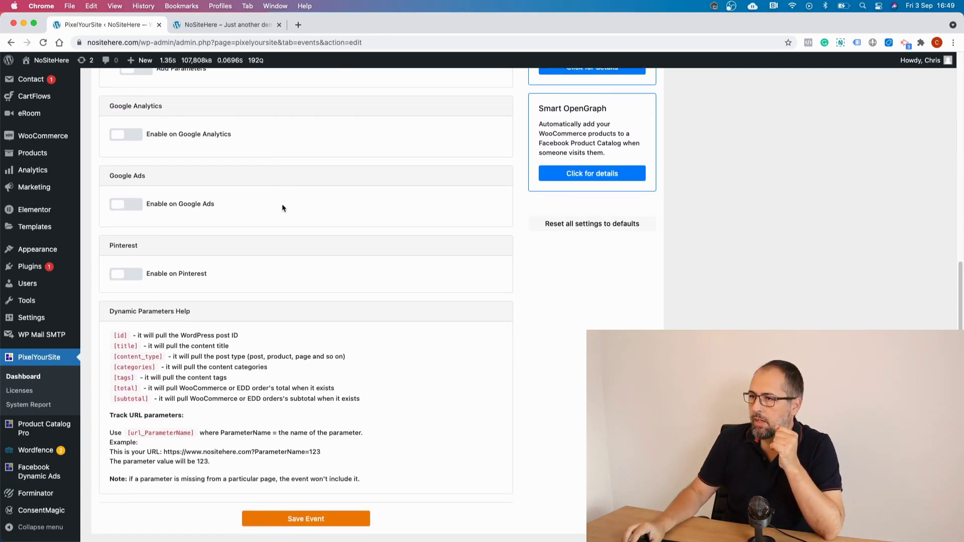
{"action": "left_click", "coordinate": [300, 500]}
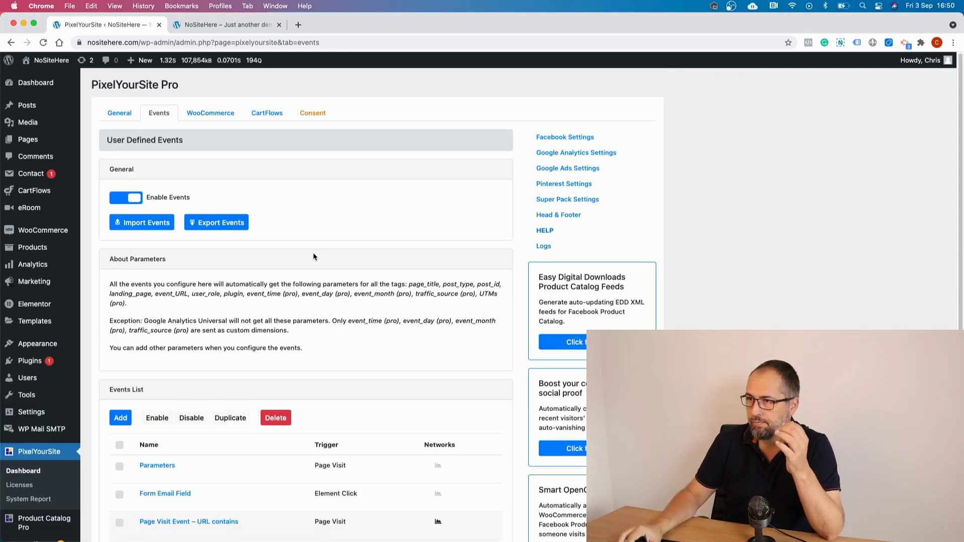
Reload the nositehere.com homepage and expand the Parameters event in Pixel Helper to view its custom parameters
{"action": "key", "text": "ctrl+Tab"}
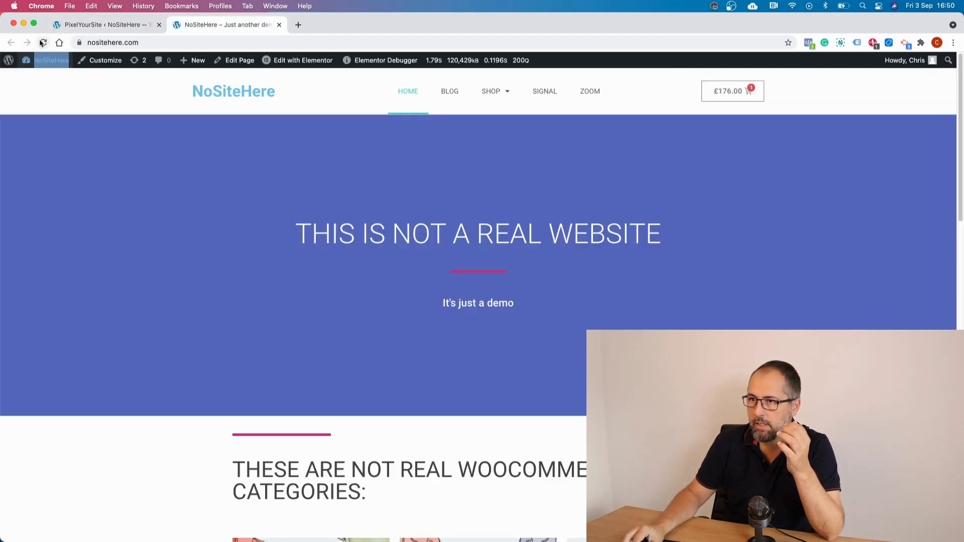
{"action": "left_click", "coordinate": [42, 42]}
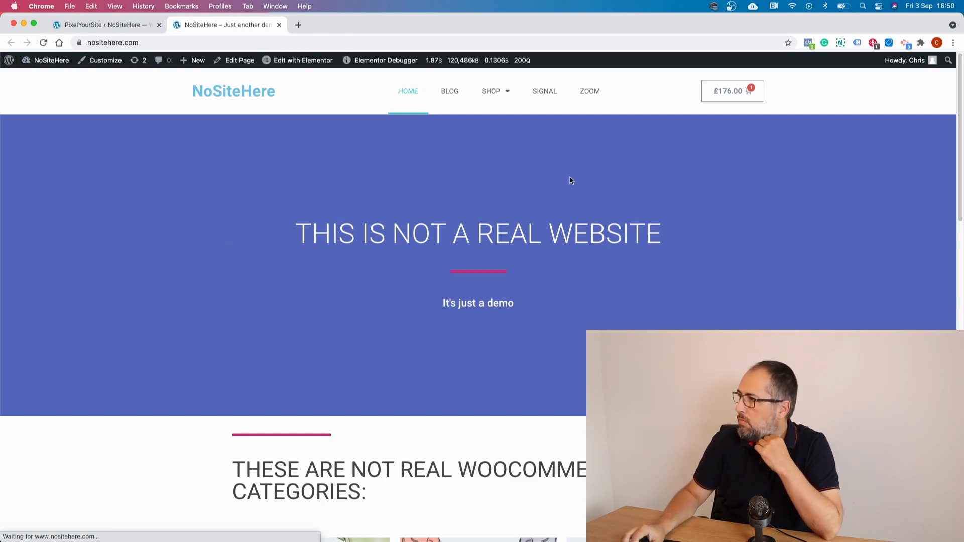
{"action": "left_click", "coordinate": [809, 43]}
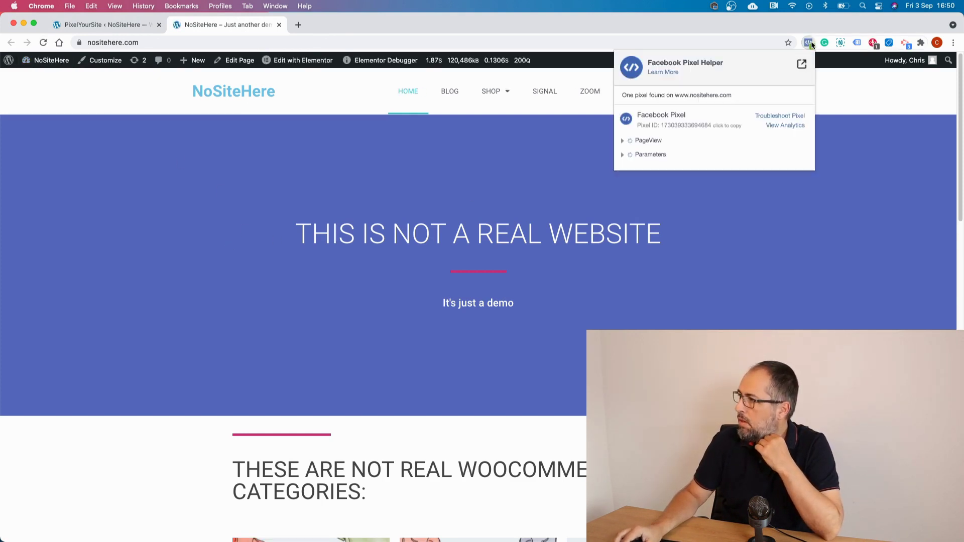
{"action": "left_click", "coordinate": [648, 156]}
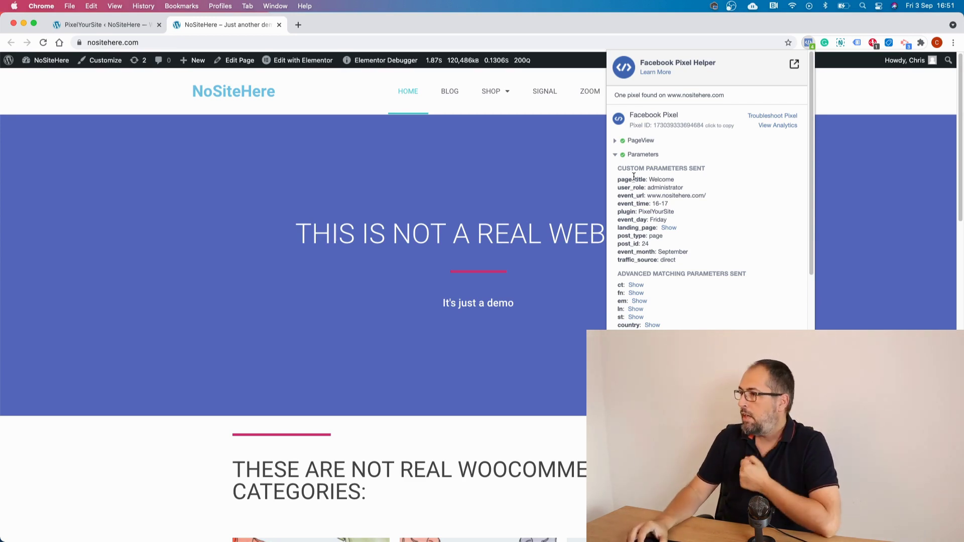
Edit the Parameters event, enable Add Parameters under Facebook, and add a blank custom parameter
{"action": "left_click", "coordinate": [121, 25]}
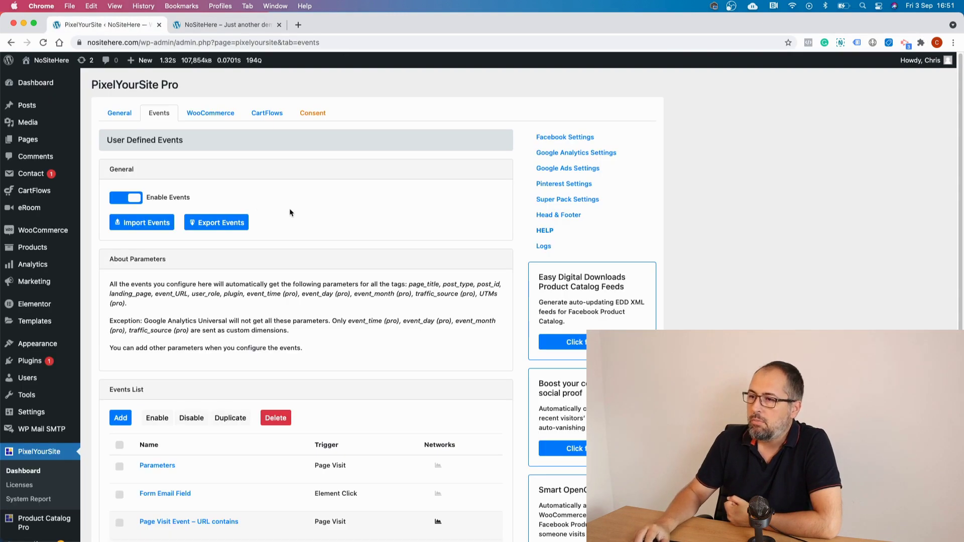
{"action": "scroll", "coordinate": [292, 211], "scroll_direction": "down", "scroll_amount": 6}
{"action": "left_click", "coordinate": [150, 266]}
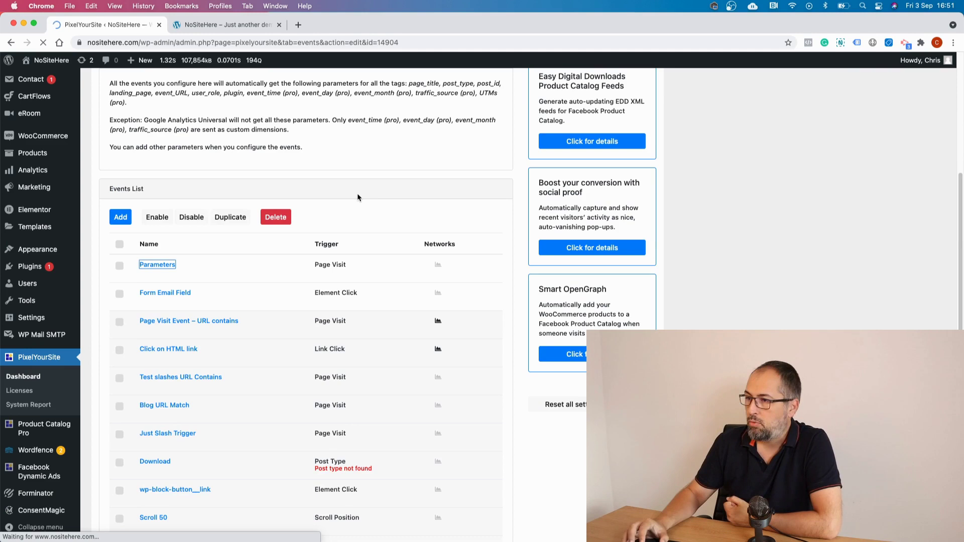
{"action": "scroll", "coordinate": [357, 197], "scroll_direction": "down", "scroll_amount": 3}
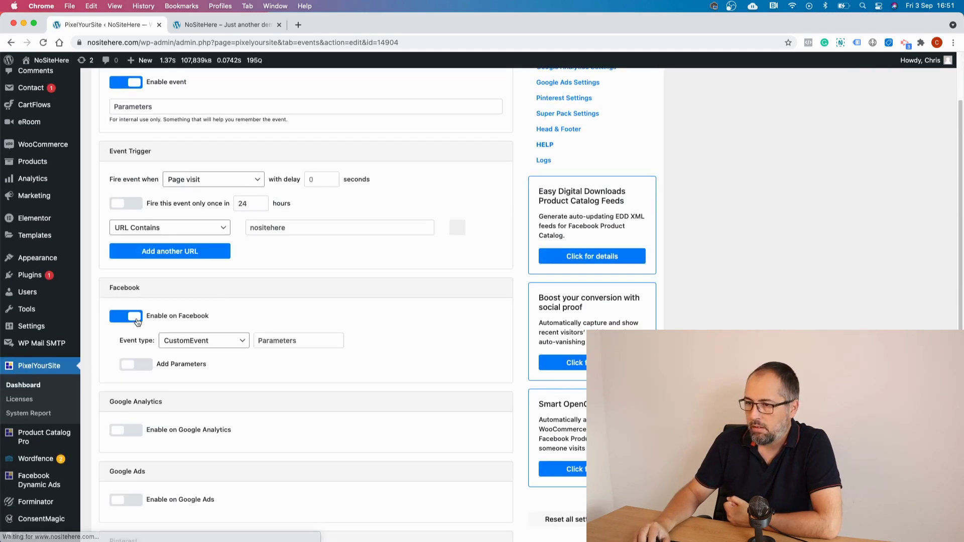
{"action": "scroll", "coordinate": [213, 295], "scroll_direction": "down", "scroll_amount": 5}
{"action": "left_click", "coordinate": [129, 169]}
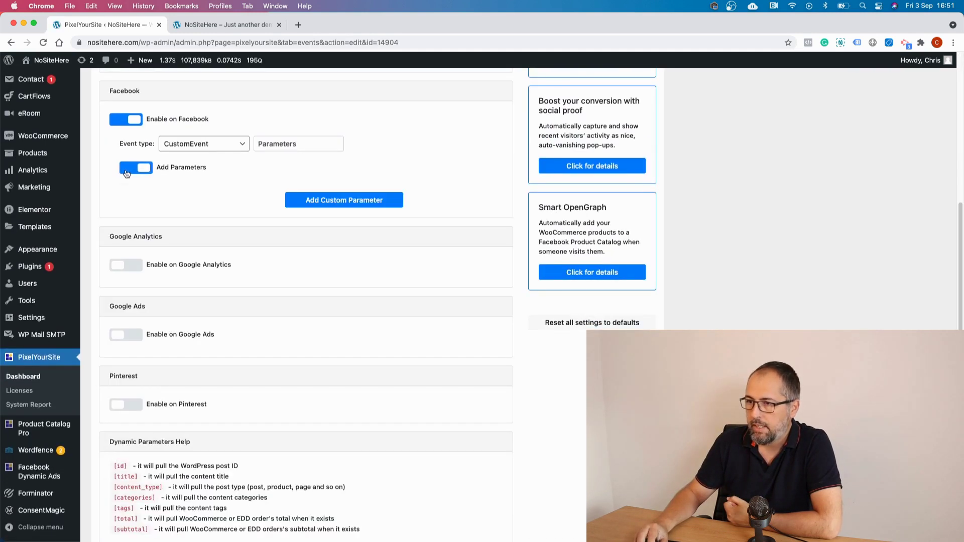
{"action": "left_click", "coordinate": [347, 200]}
{"action": "left_click", "coordinate": [203, 202]}
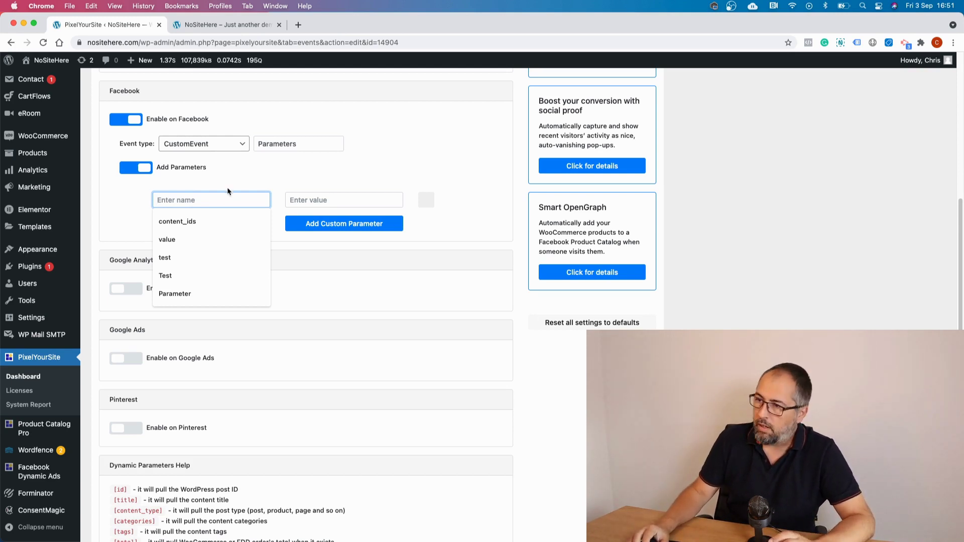
{"action": "left_click", "coordinate": [301, 187]}
{"action": "scroll", "coordinate": [241, 227], "scroll_direction": "down", "scroll_amount": 4}
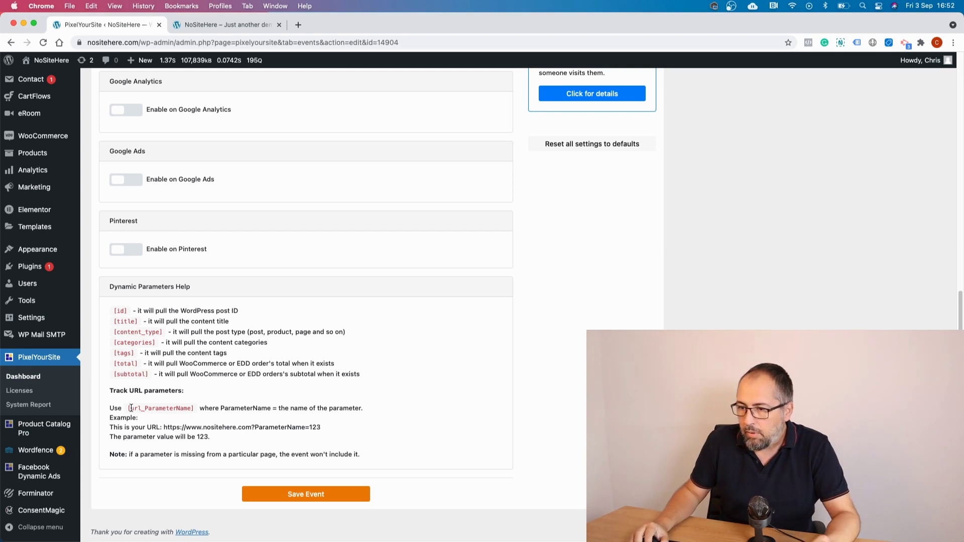
{"action": "scroll", "coordinate": [286, 261], "scroll_direction": "up", "scroll_amount": 5}
{"action": "left_click", "coordinate": [200, 228]}
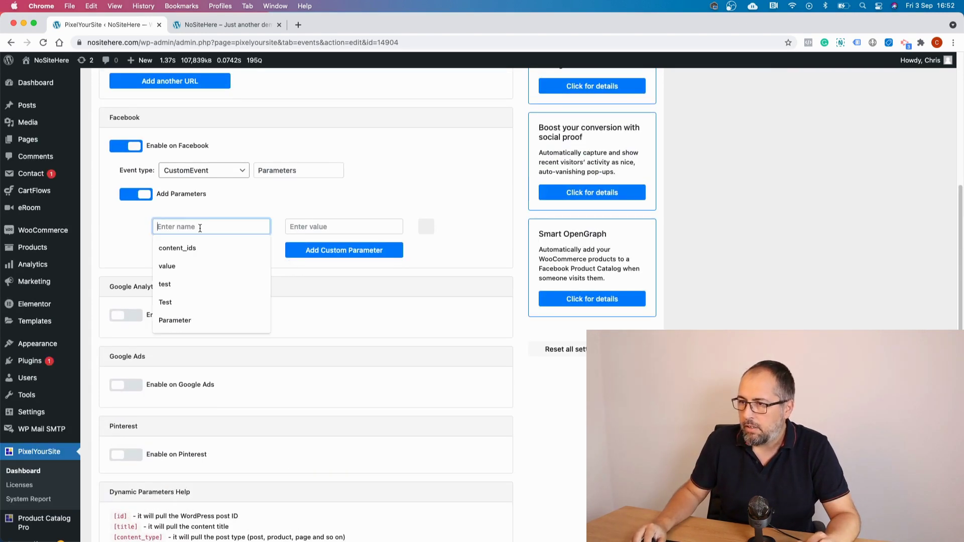
Load nositehere.com with '?TERM=123' appended to the address, then return to the PixelYourSite tab
{"action": "left_click", "coordinate": [228, 25]}
{"action": "left_click", "coordinate": [230, 41]}
{"action": "key", "text": "Right"}
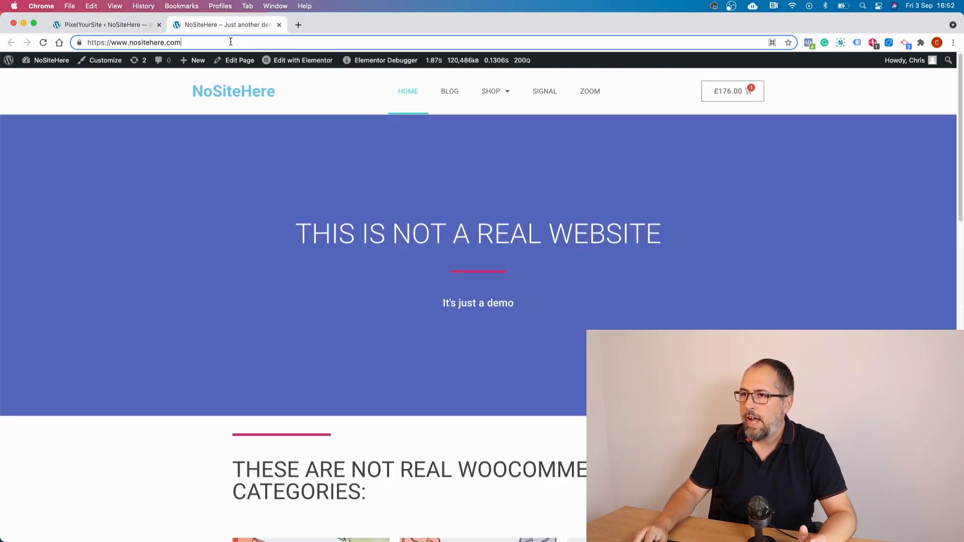
{"action": "type", "text": "?"}
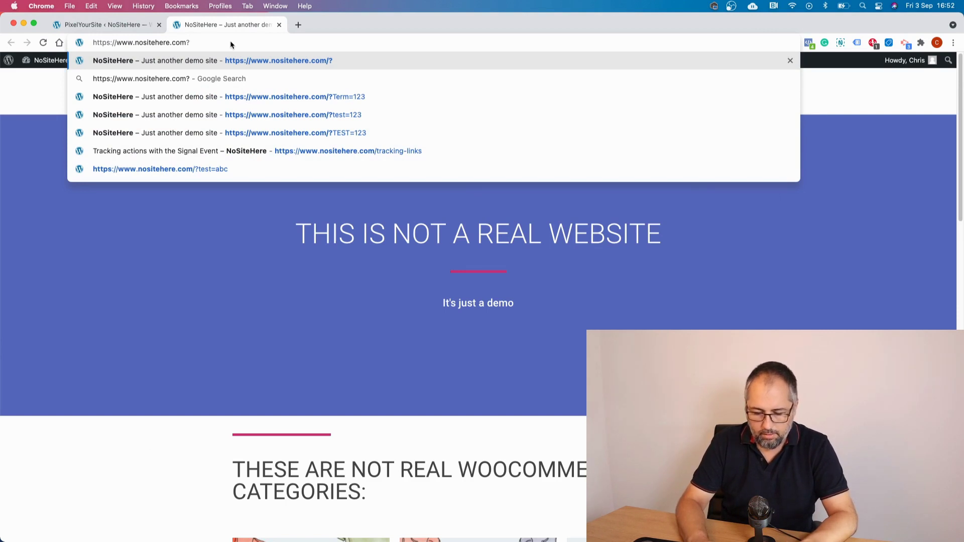
{"action": "type", "text": "TERM"}
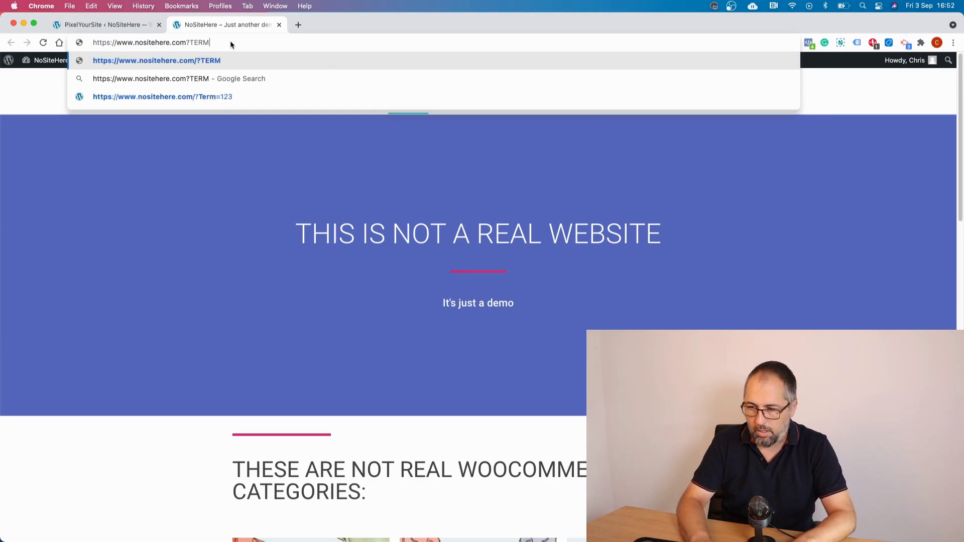
{"action": "type", "text": "=123"}
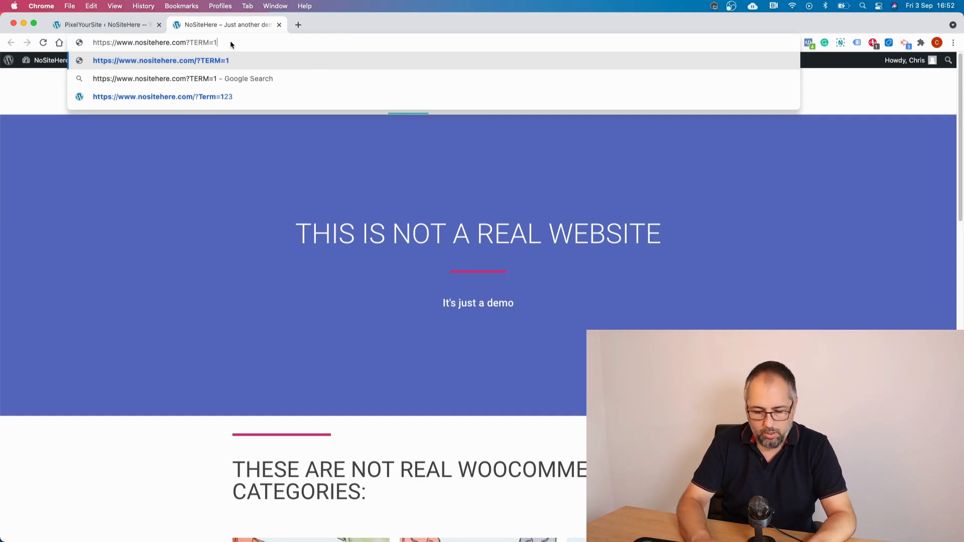
{"action": "left_click", "coordinate": [221, 170]}
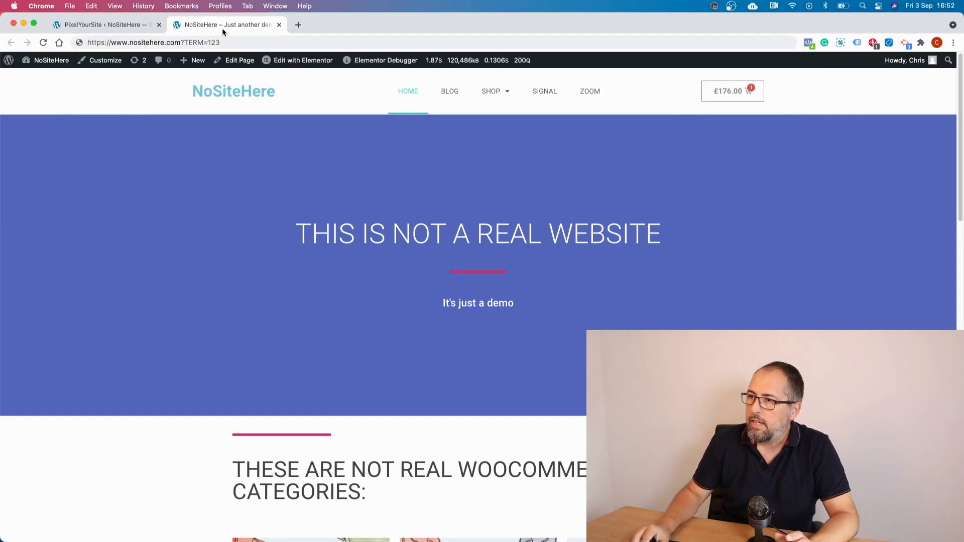
{"action": "left_click_drag", "start_coordinate": [221, 42], "coordinate": [210, 40]}
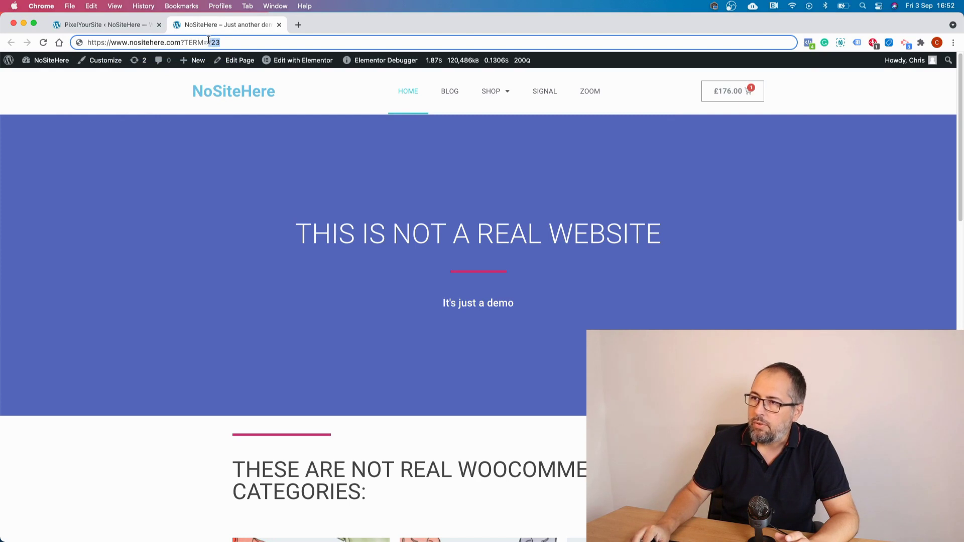
{"action": "left_click", "coordinate": [124, 24]}
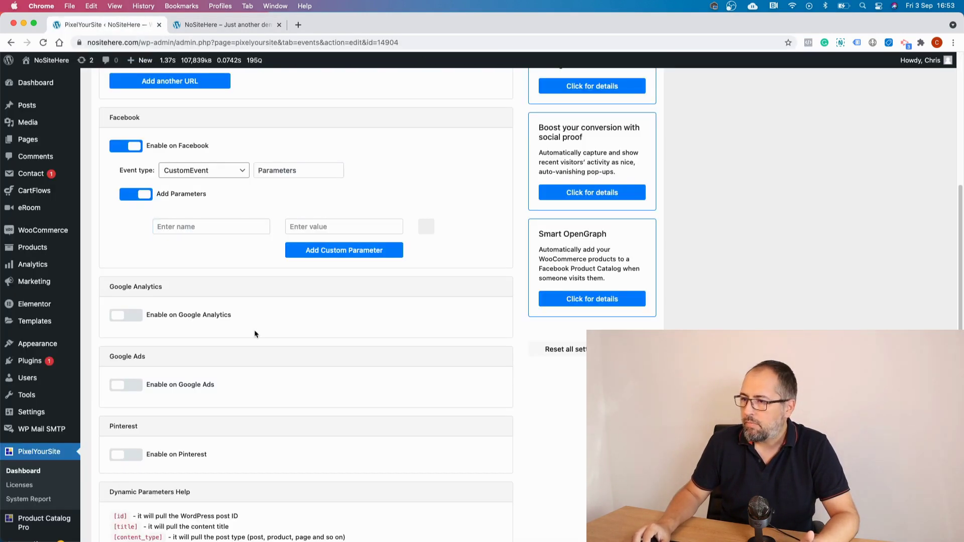
Name the custom parameter 'Parameter' and set its value to '[url_TERM]'
{"action": "scroll", "coordinate": [255, 334], "scroll_direction": "down", "scroll_amount": 5}
{"action": "scroll", "coordinate": [258, 330], "scroll_direction": "up", "scroll_amount": 2}
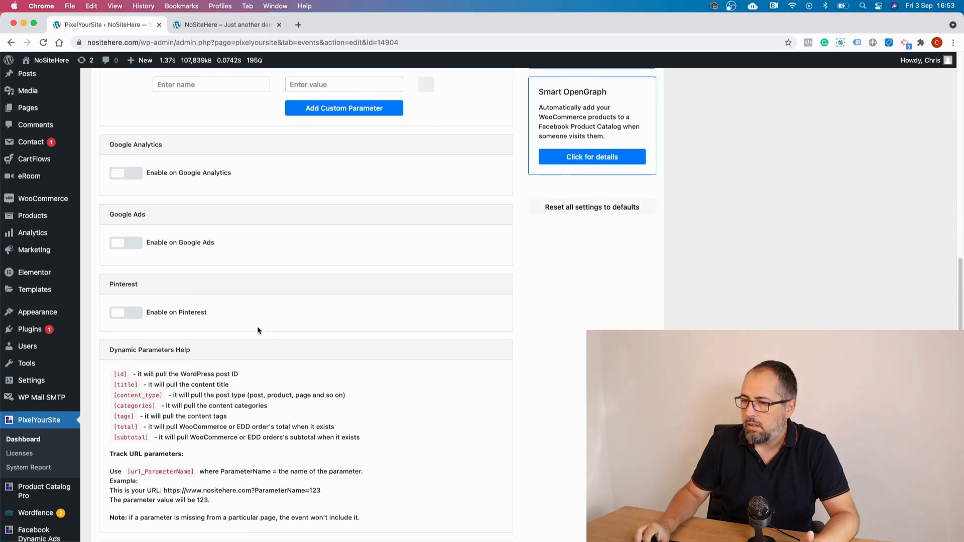
{"action": "scroll", "coordinate": [258, 330], "scroll_direction": "down", "scroll_amount": 3}
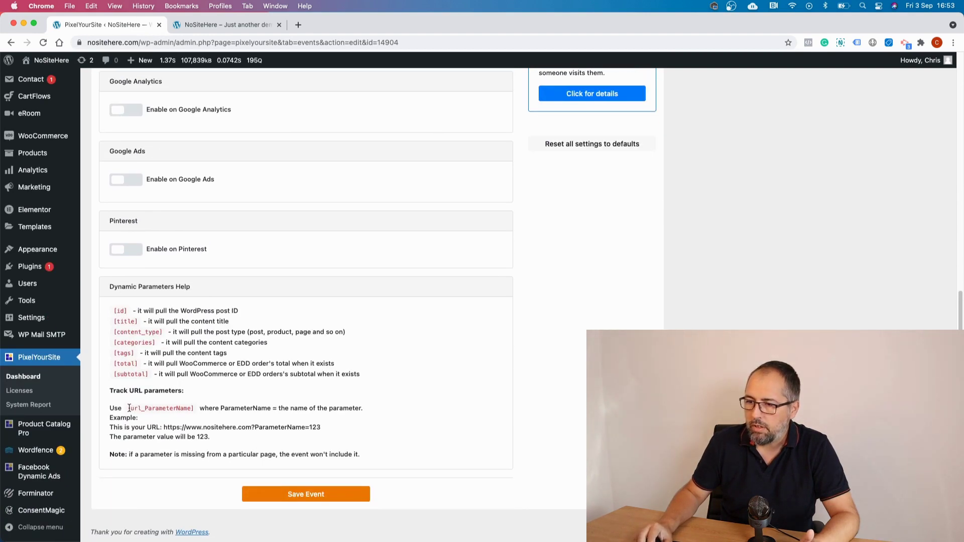
{"action": "scroll", "coordinate": [129, 408], "scroll_direction": "up", "scroll_amount": 10}
{"action": "left_click", "coordinate": [214, 239]}
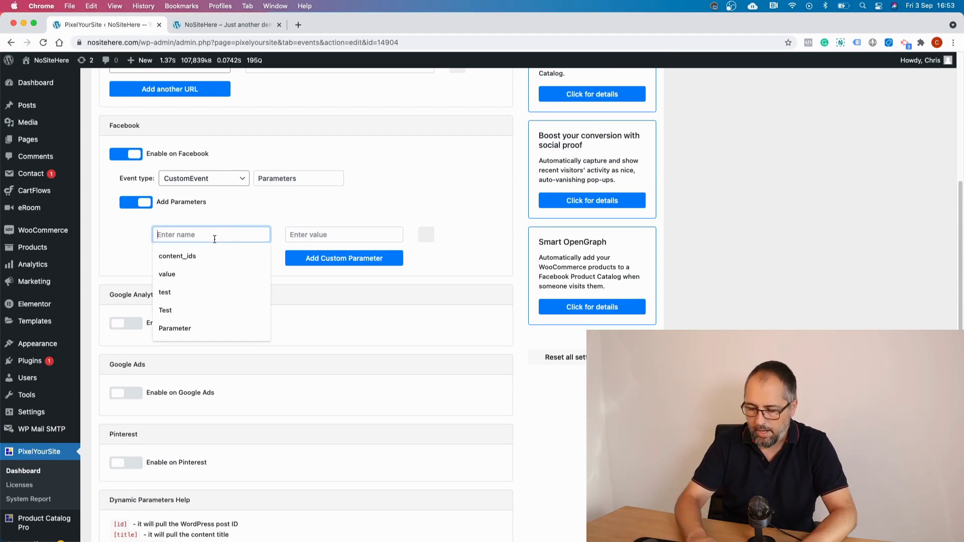
{"action": "type", "text": "Parameter"}
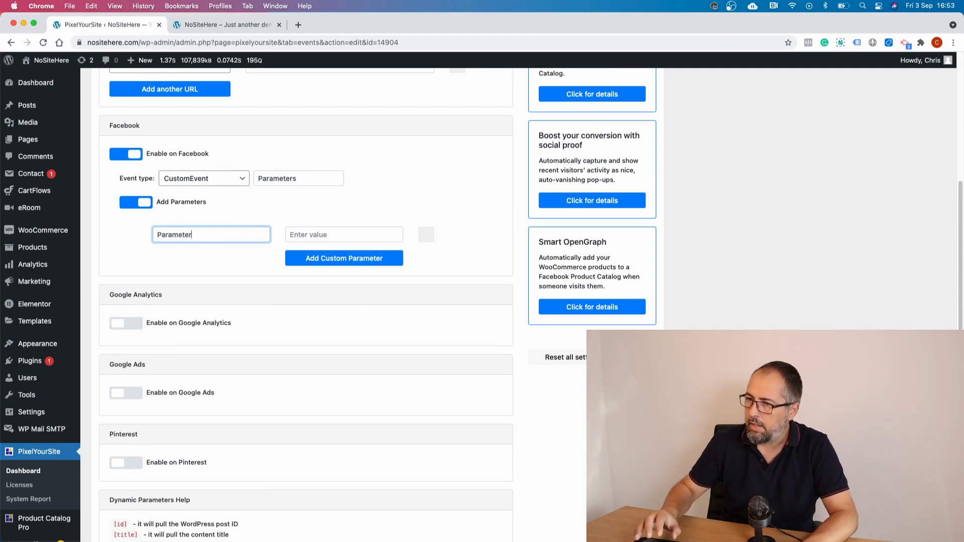
{"action": "left_click", "coordinate": [344, 235]}
{"action": "type", "text": "["}
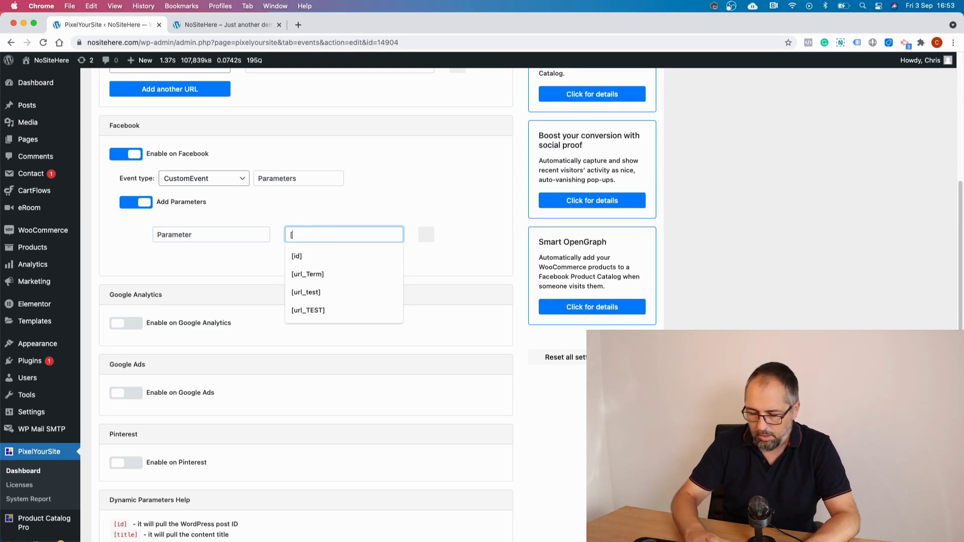
{"action": "type", "text": "url_"}
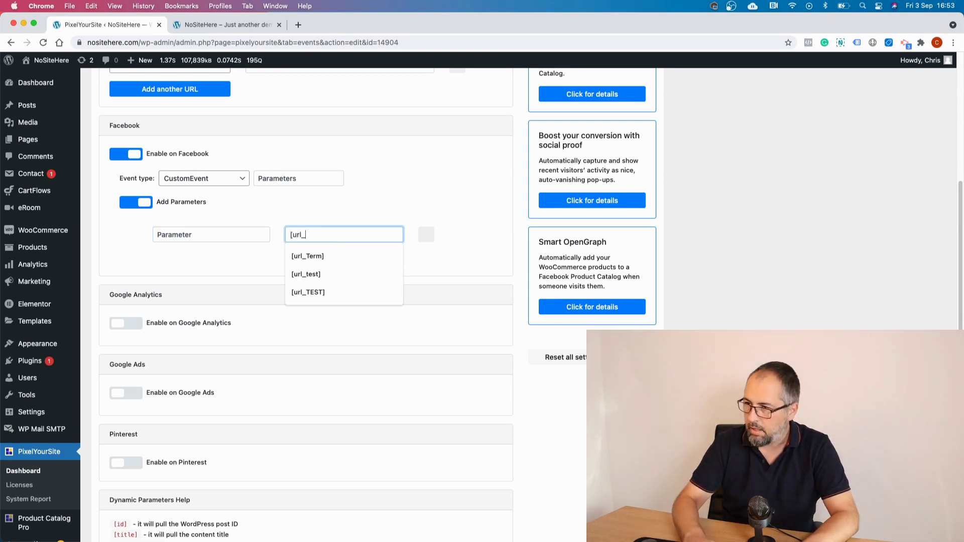
{"action": "type", "text": "T"}
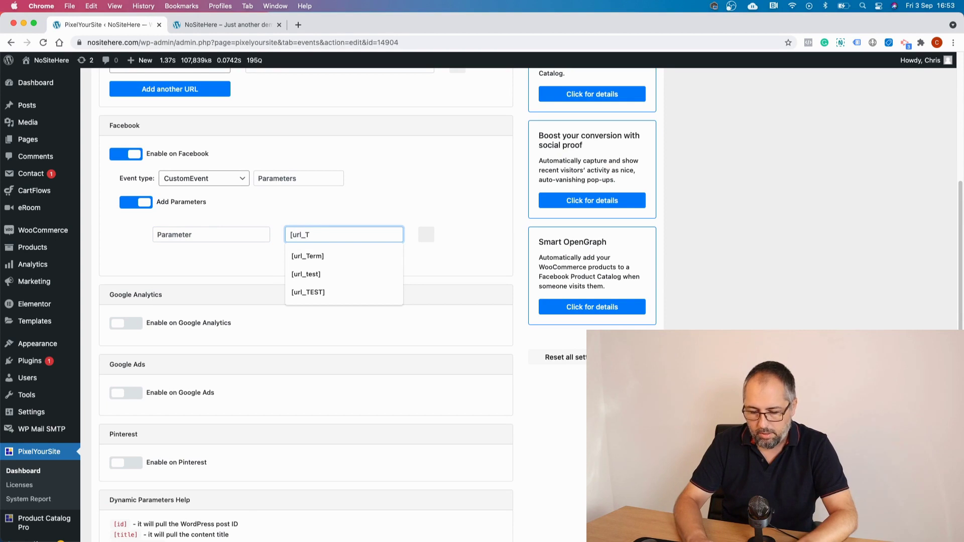
{"action": "type", "text": "ERM]"}
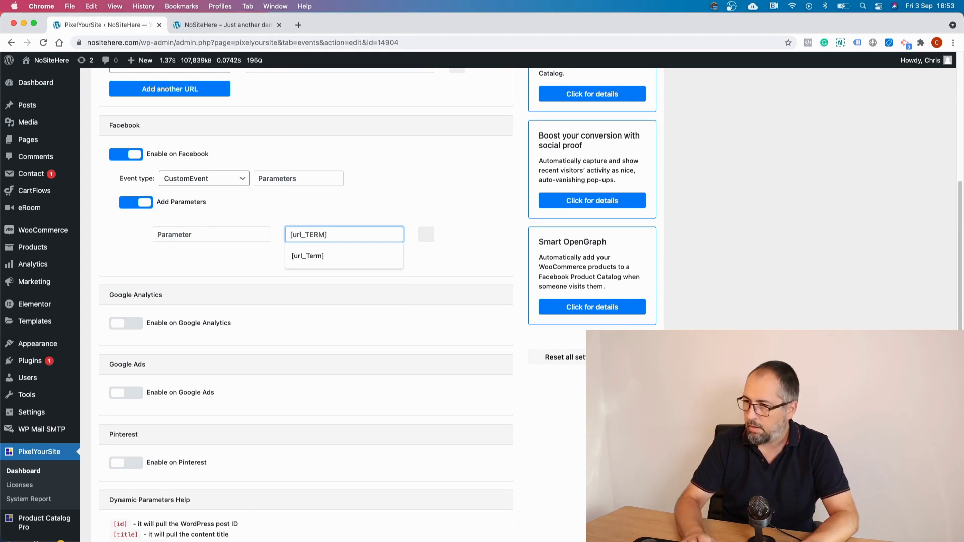
Check the TERM name in the site's URL, then save the Parameters event
{"action": "left_click", "coordinate": [217, 27]}
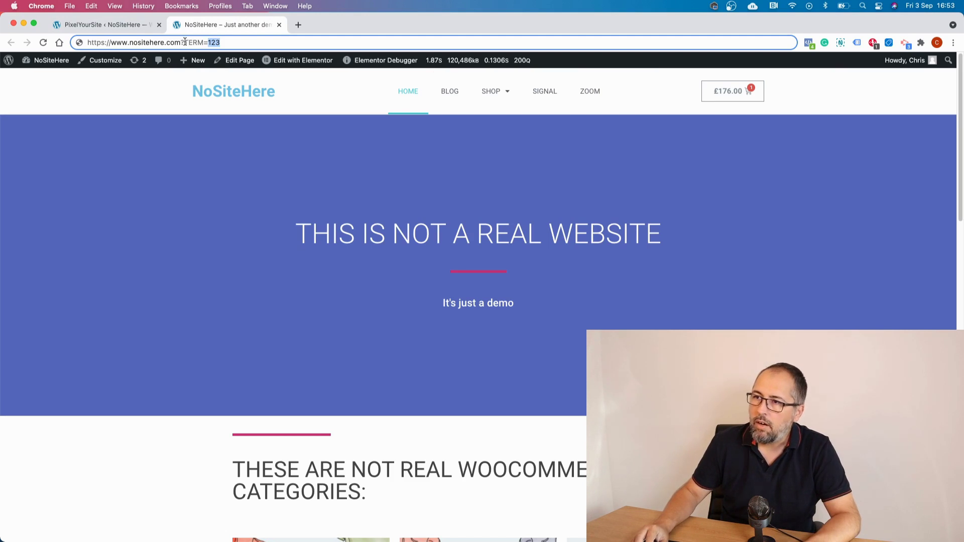
{"action": "left_click_drag", "start_coordinate": [184, 42], "coordinate": [222, 45]}
{"action": "left_click", "coordinate": [113, 26]}
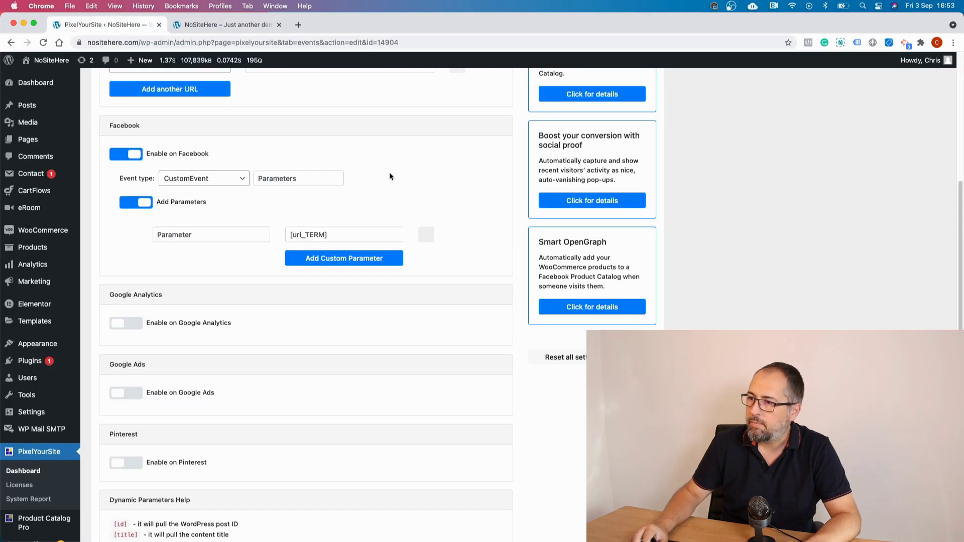
{"action": "left_click", "coordinate": [338, 236]}
{"action": "key", "text": "super+a"}
{"action": "left_click", "coordinate": [366, 210]}
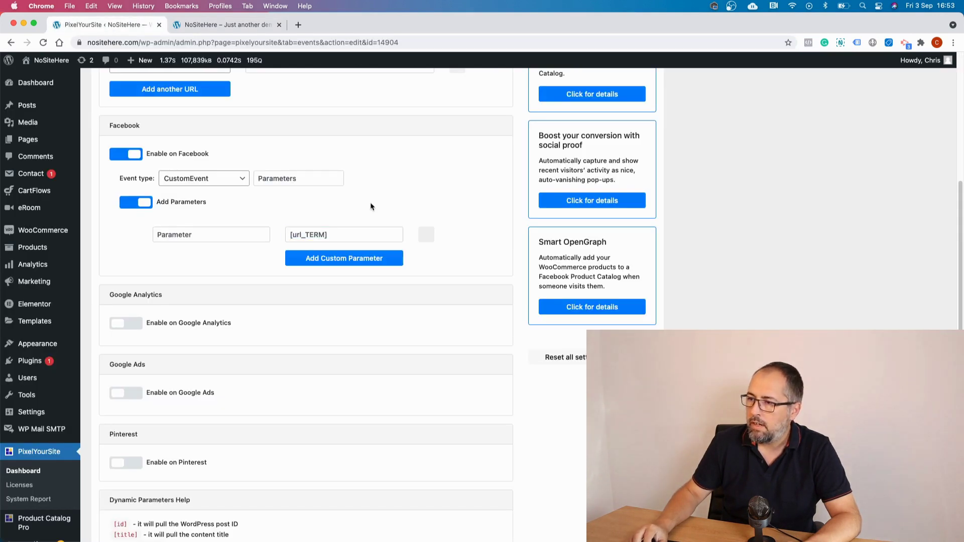
{"action": "scroll", "coordinate": [378, 195], "scroll_direction": "down", "scroll_amount": 5}
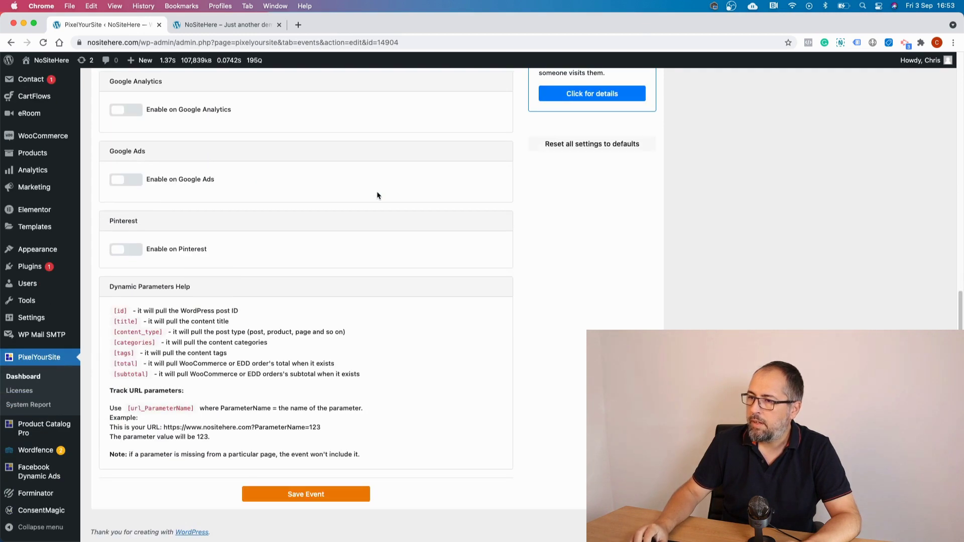
{"action": "left_click", "coordinate": [307, 492]}
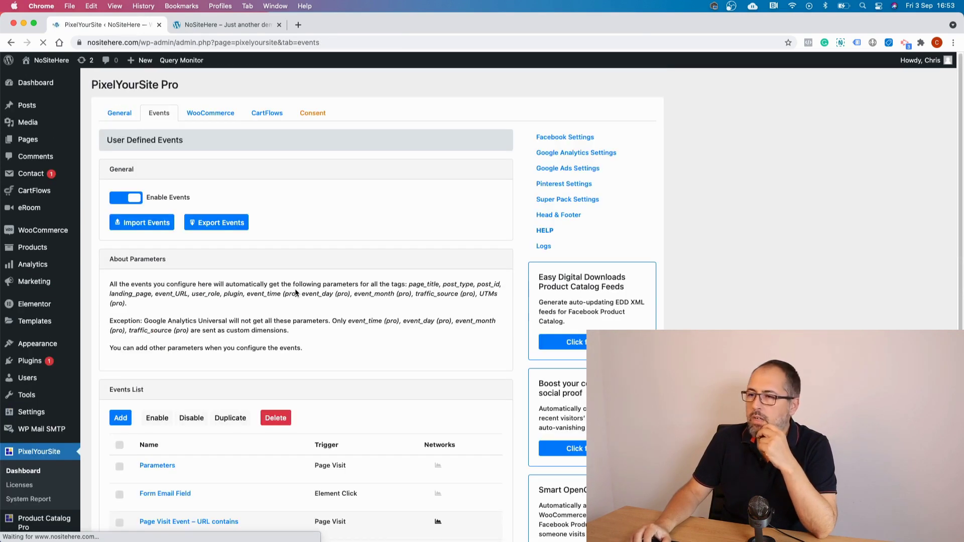
Reload the ?TERM=123 homepage and confirm Pixel Helper shows Parameter: 123 for the Parameters event
{"action": "left_click", "coordinate": [228, 25]}
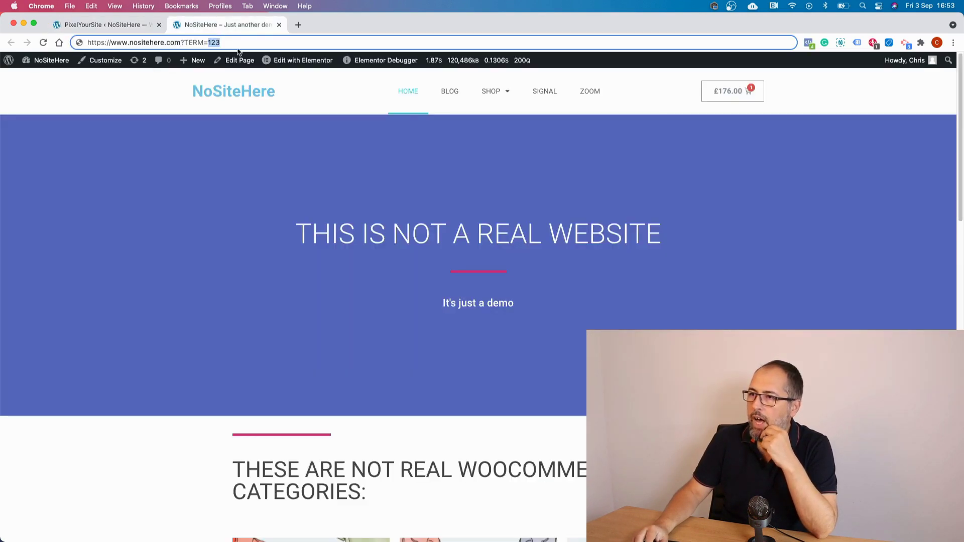
{"action": "key", "text": "Return"}
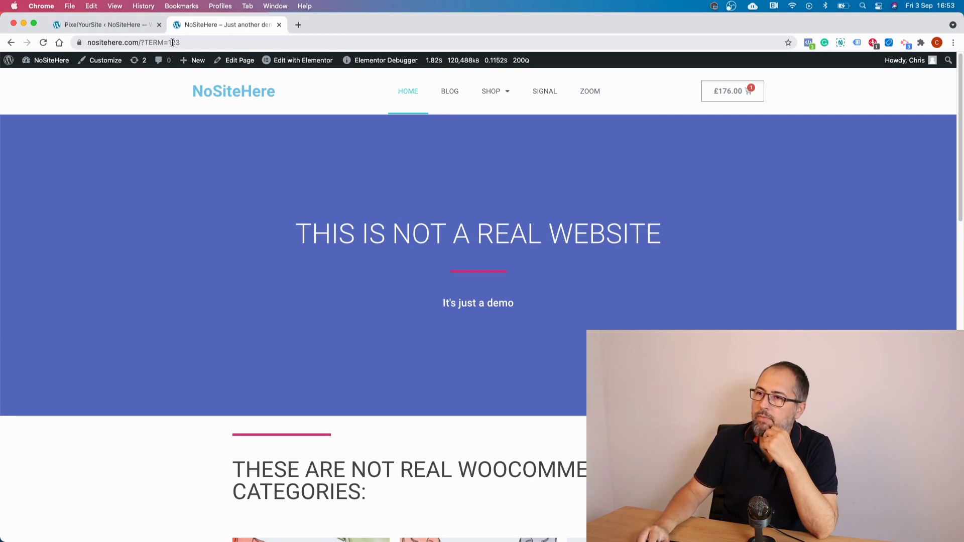
{"action": "left_click", "coordinate": [808, 42]}
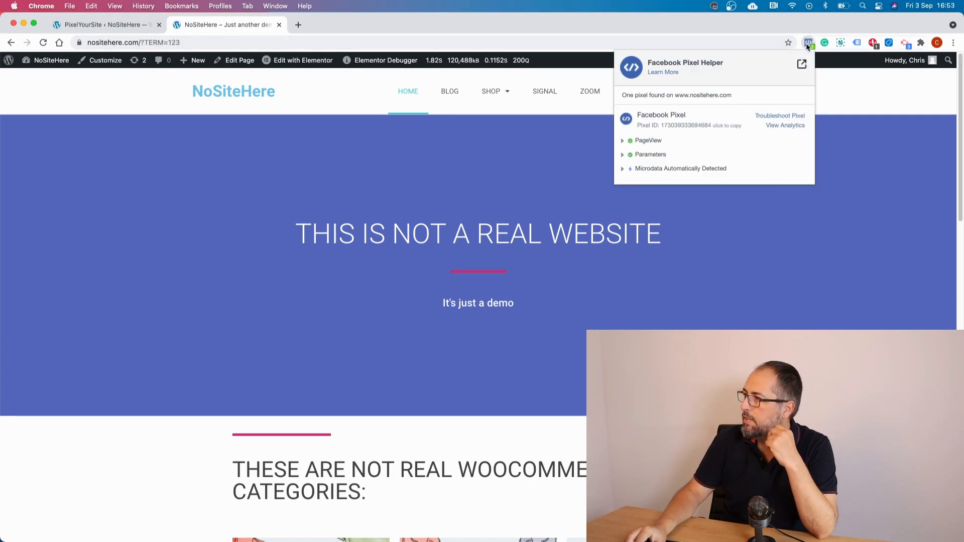
{"action": "left_click", "coordinate": [650, 155]}
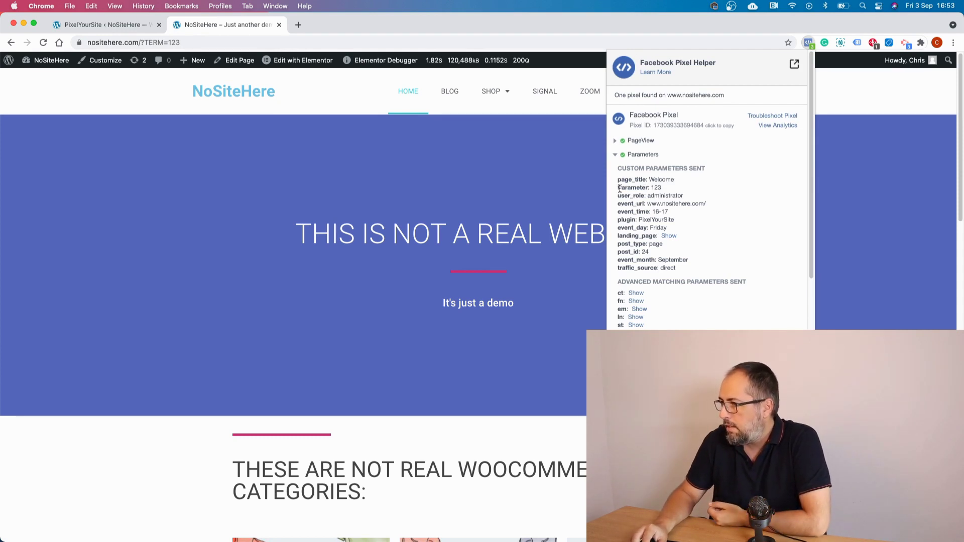
{"action": "left_click_drag", "start_coordinate": [617, 188], "coordinate": [662, 198]}
{"action": "left_click", "coordinate": [665, 191]}
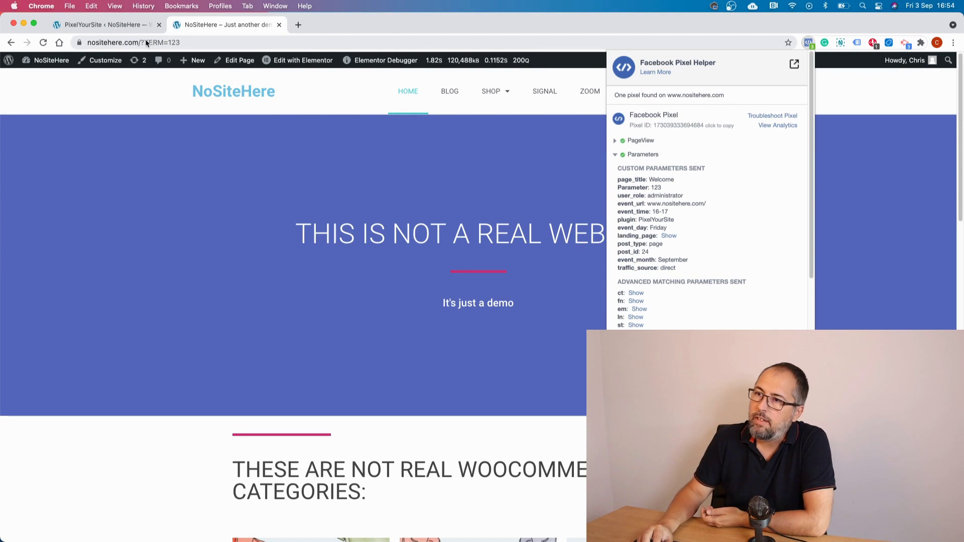
{"action": "left_click", "coordinate": [186, 43]}
{"action": "key", "text": "Return"}
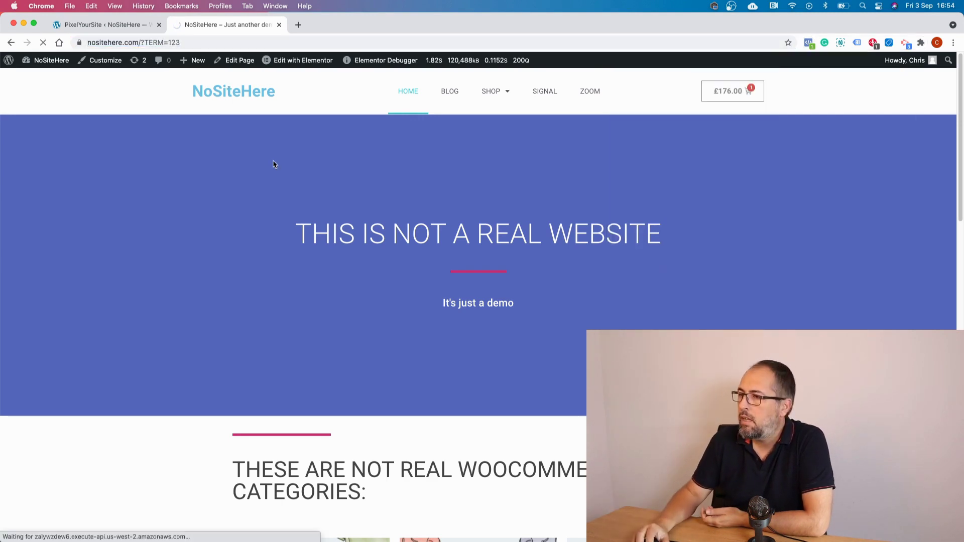
Check in Pixel Helper that the plain homepage's Parameters event sends no Parameter, then return to PixelYourSite
{"action": "left_click", "coordinate": [808, 43]}
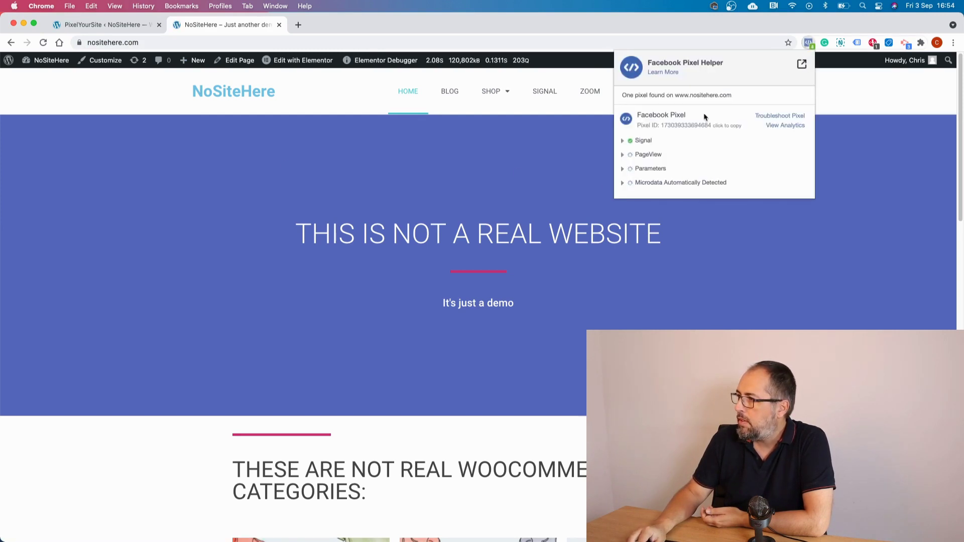
{"action": "left_click", "coordinate": [643, 171]}
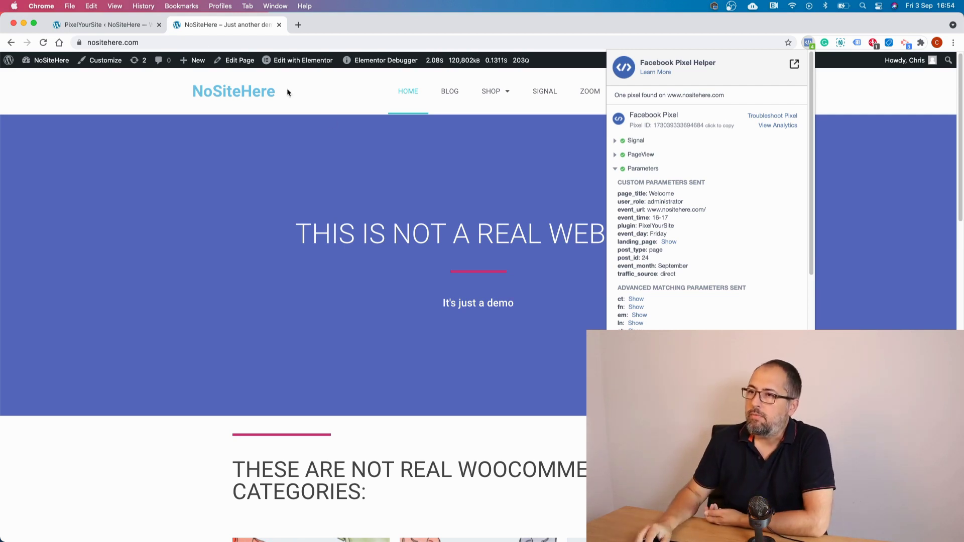
{"action": "left_click", "coordinate": [192, 43]}
{"action": "left_click", "coordinate": [192, 43]}
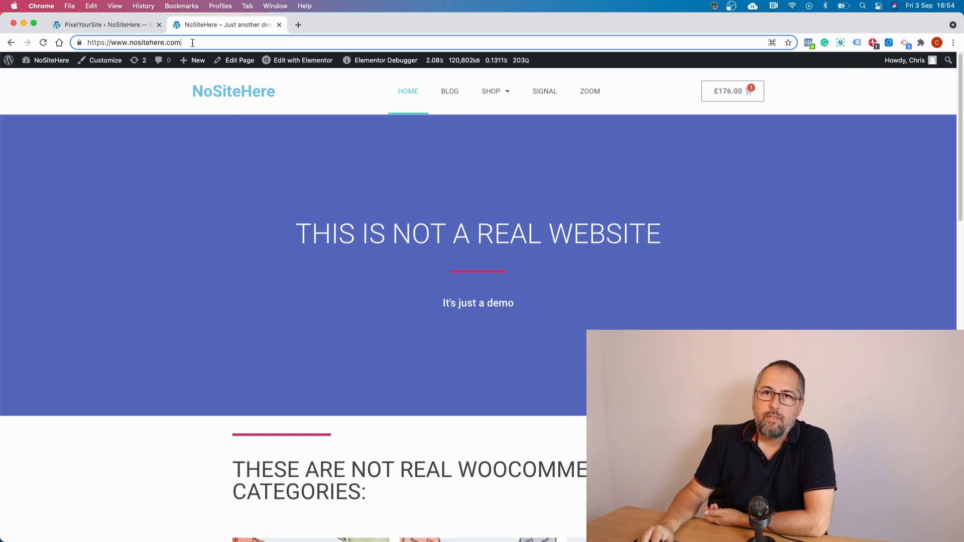
{"action": "left_click", "coordinate": [98, 24]}
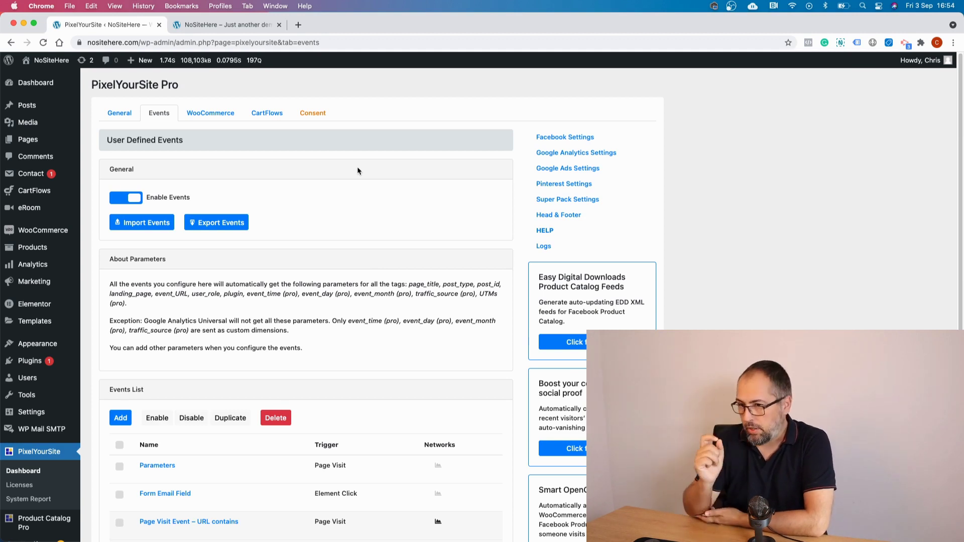
Open the WordPress Plugins page and scroll through the installed plugins
{"action": "left_click", "coordinate": [27, 365]}
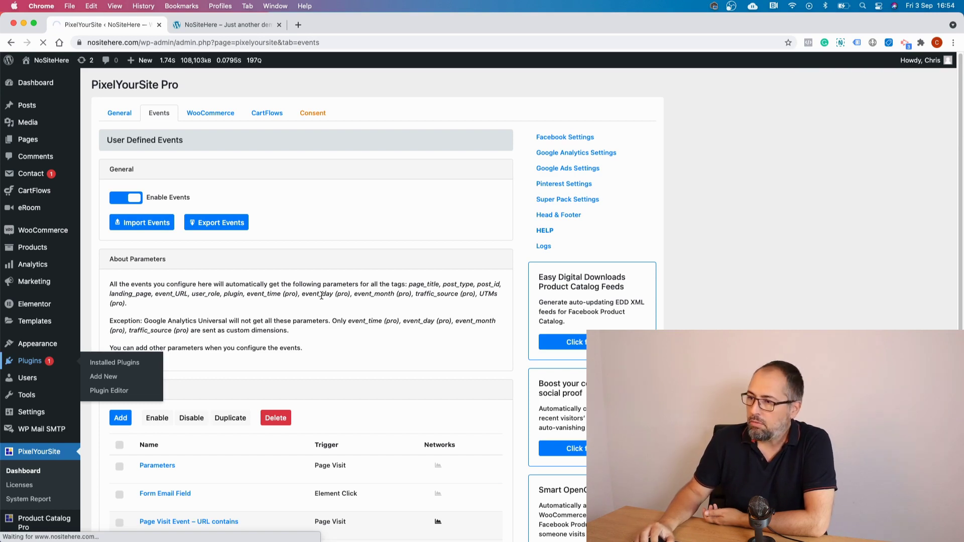
{"action": "scroll", "coordinate": [321, 295], "scroll_direction": "down", "scroll_amount": 20}
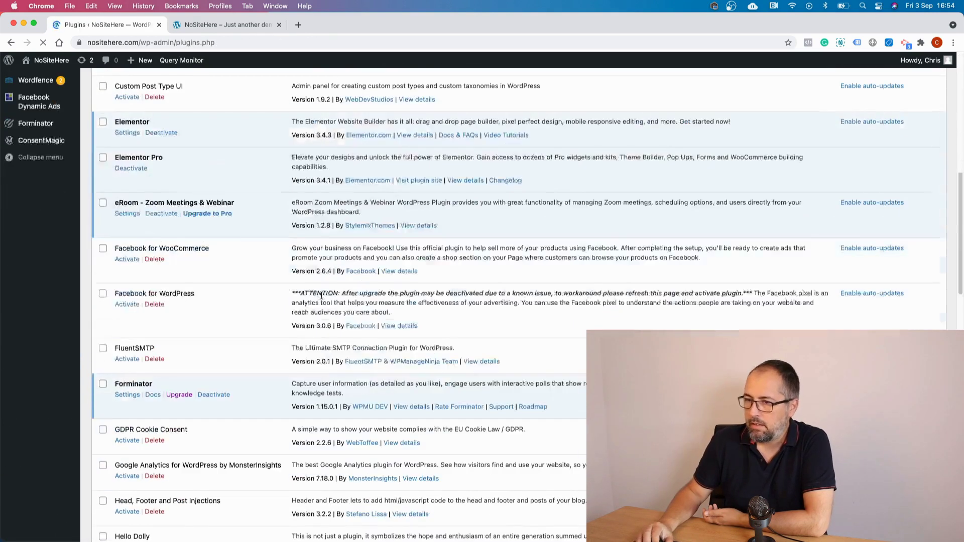